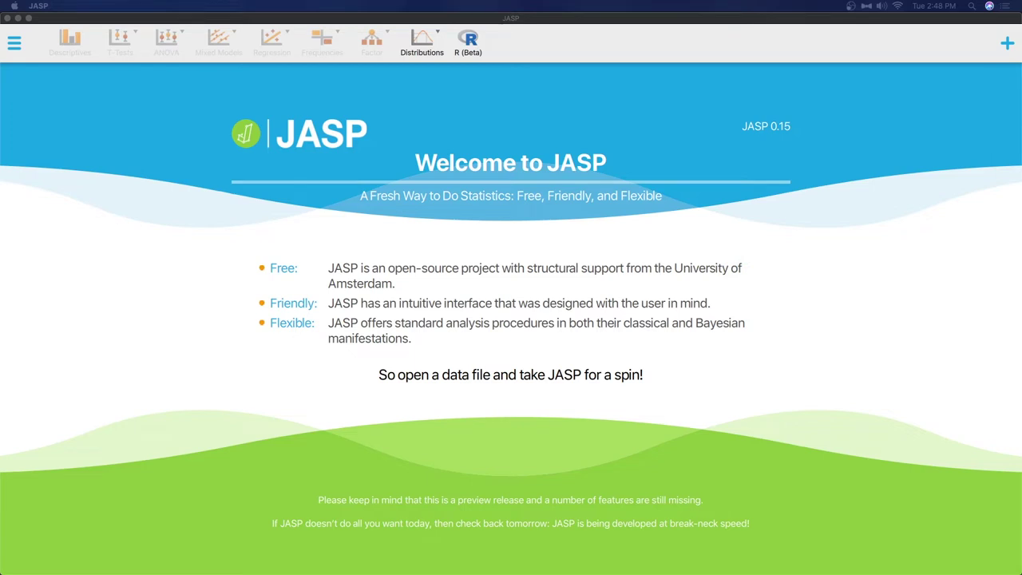
- Browse to the 4. Regression folder of JASP's Data Library and scroll to Album Sales
click(17, 48)
click(68, 75)
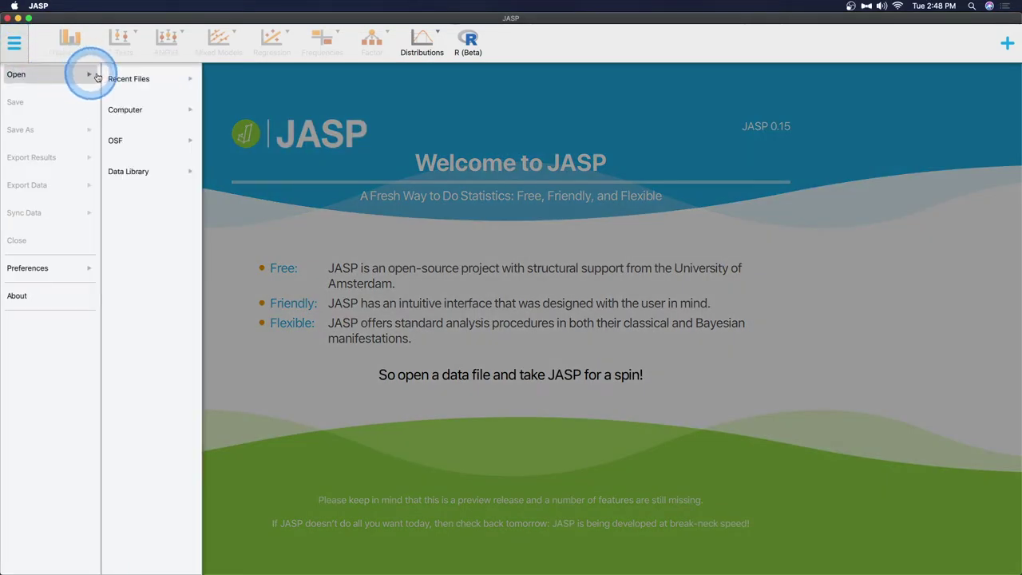
click(142, 172)
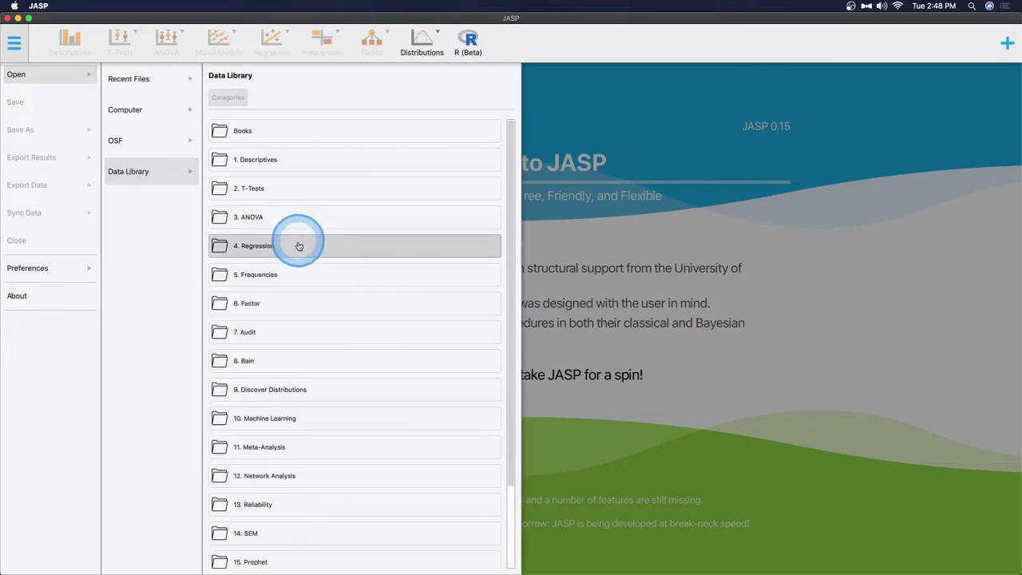
click(272, 247)
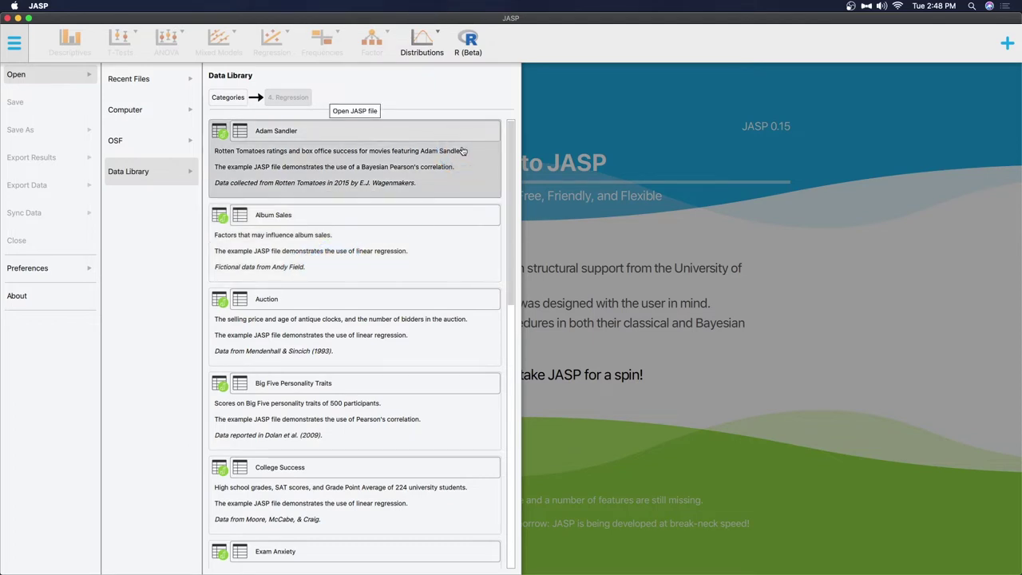
click(448, 175)
scroll(447, 177, down, 2)
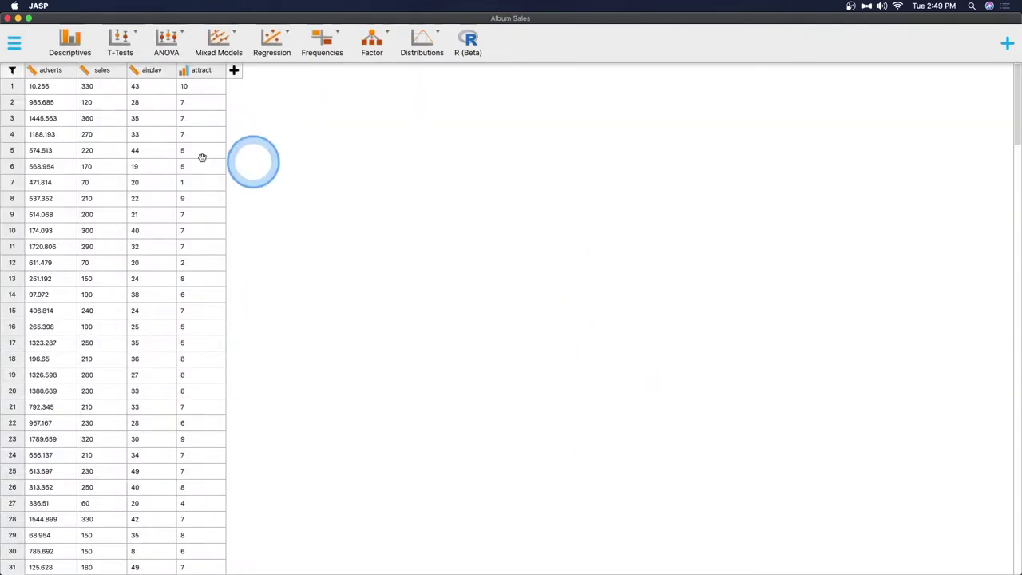
- Load the Album Sales example data into the data sheet and close the file menu
scroll(182, 247, down, 10)
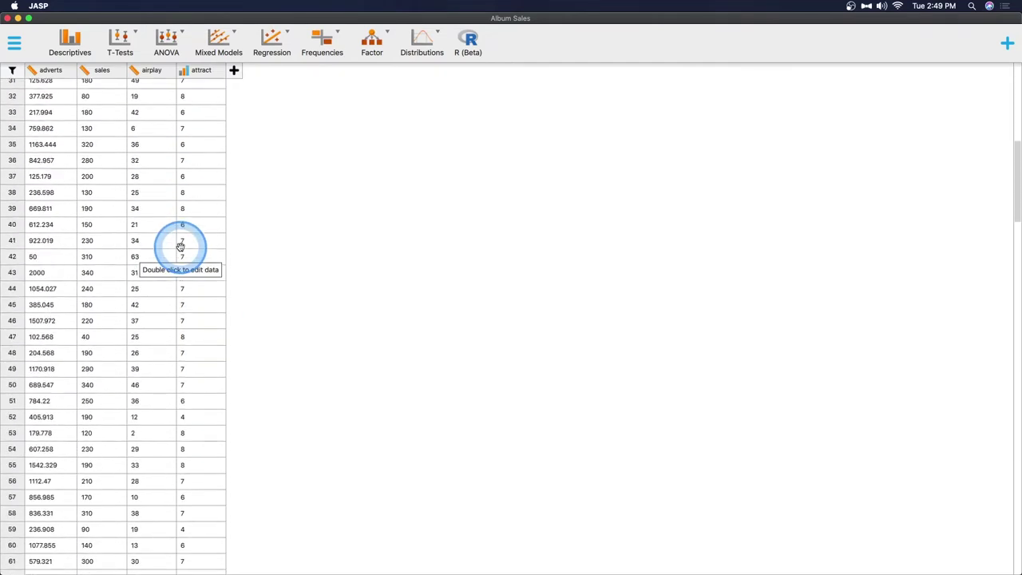
scroll(180, 246, up, 10)
click(14, 42)
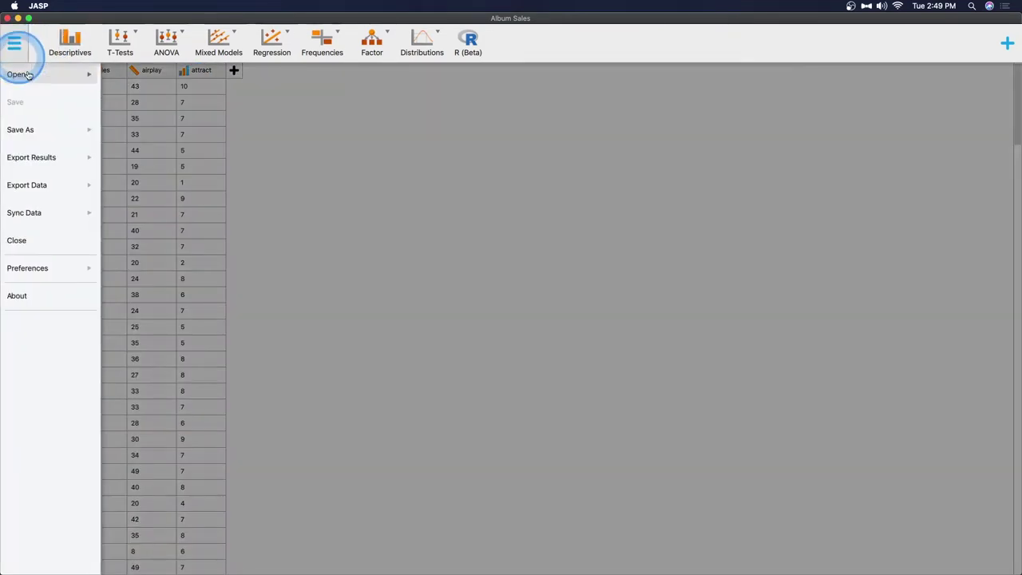
click(24, 74)
click(146, 173)
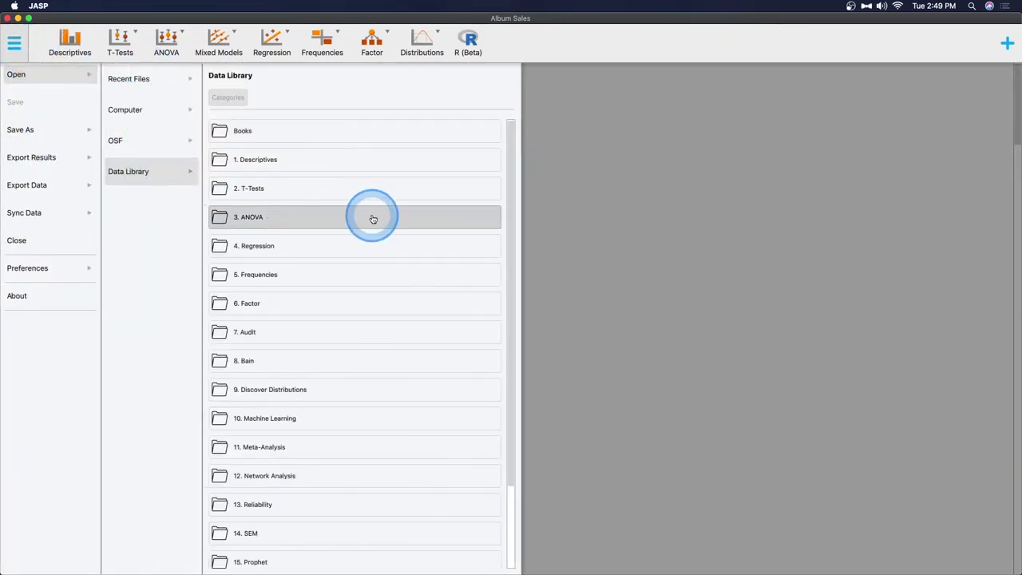
click(753, 196)
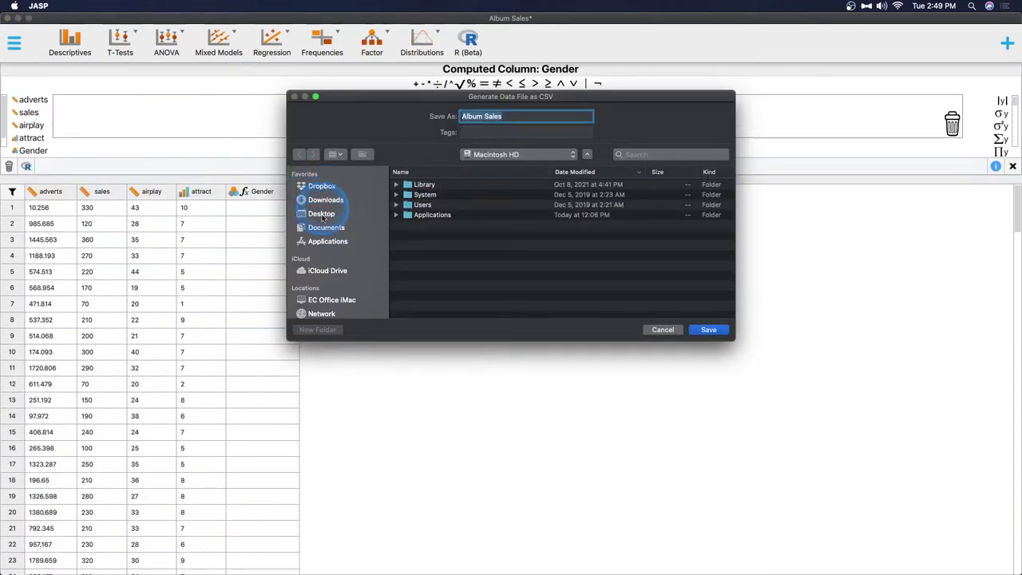
- Save the Album Sales data as a CSV file on the Desktop
click(322, 214)
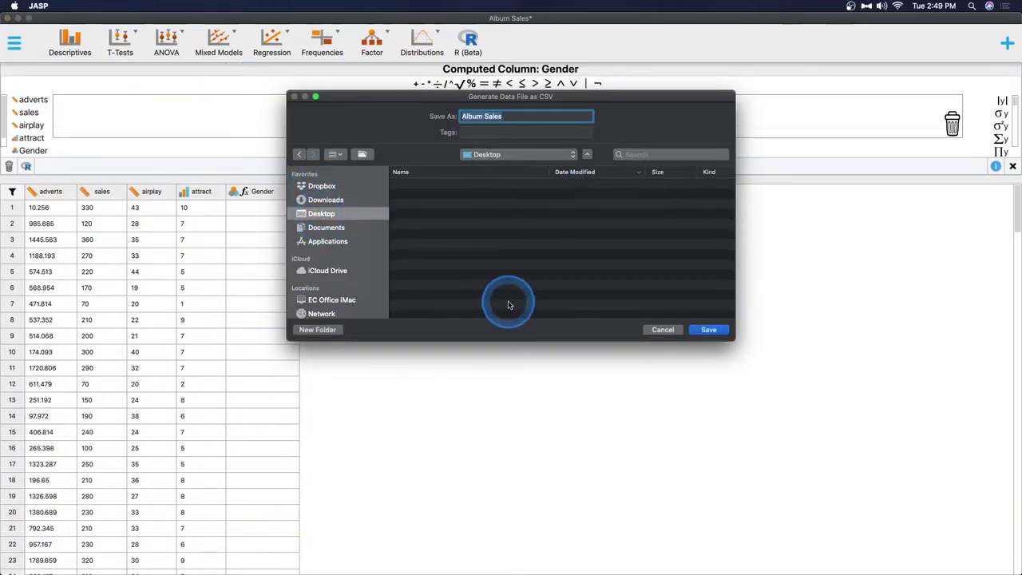
click(703, 331)
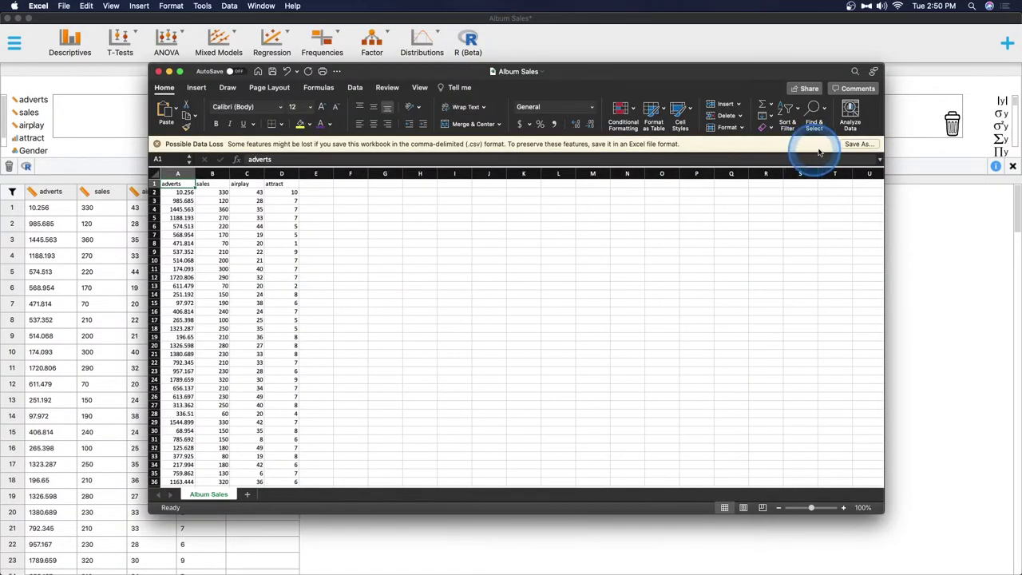
- Add a 'gender' header in E1 and fill 0 down column E to row 100
click(319, 185)
text(gender)
click(311, 193)
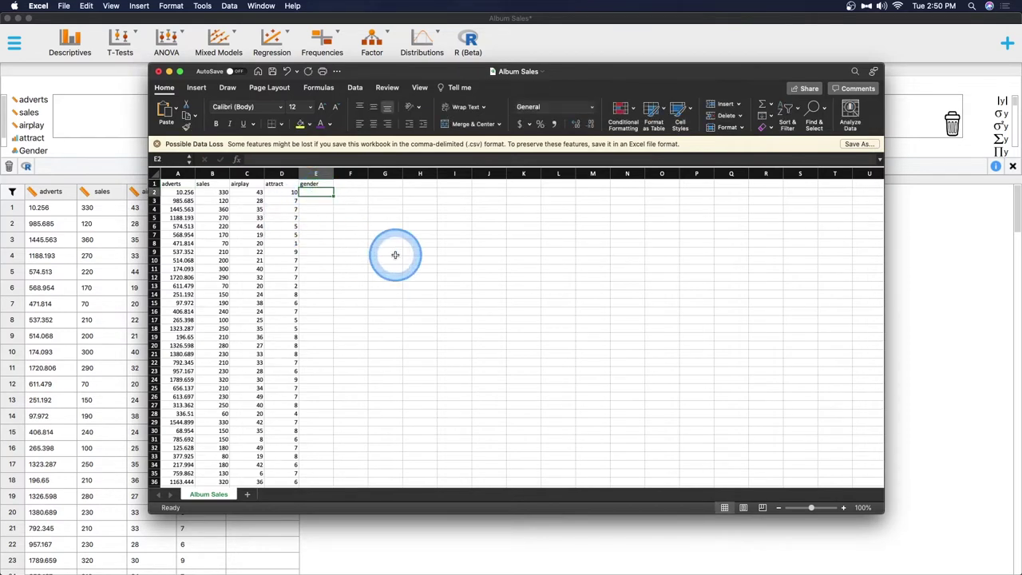
text(0)
key(Return)
text(0)
key(Return)
text(000)
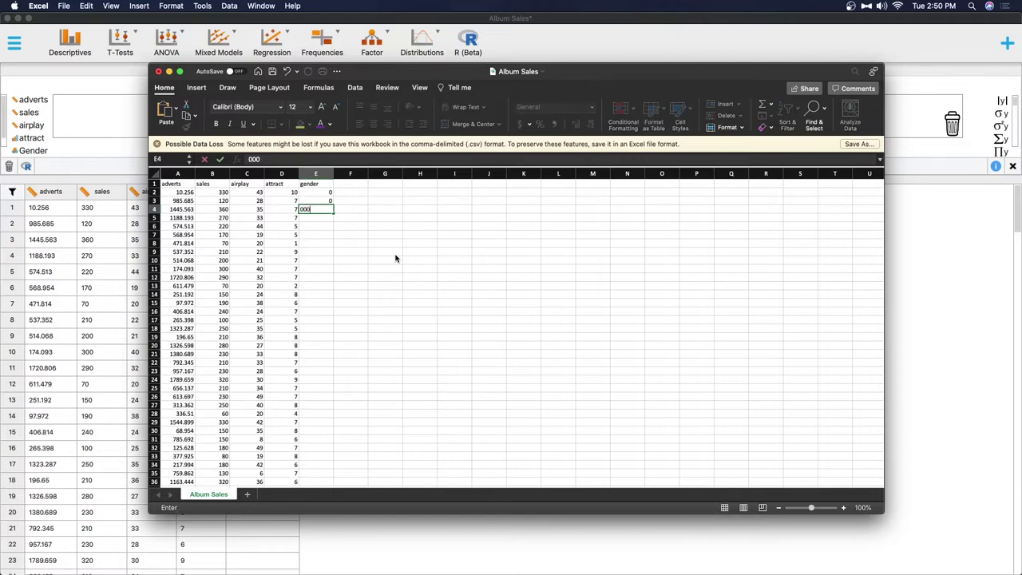
click(331, 210)
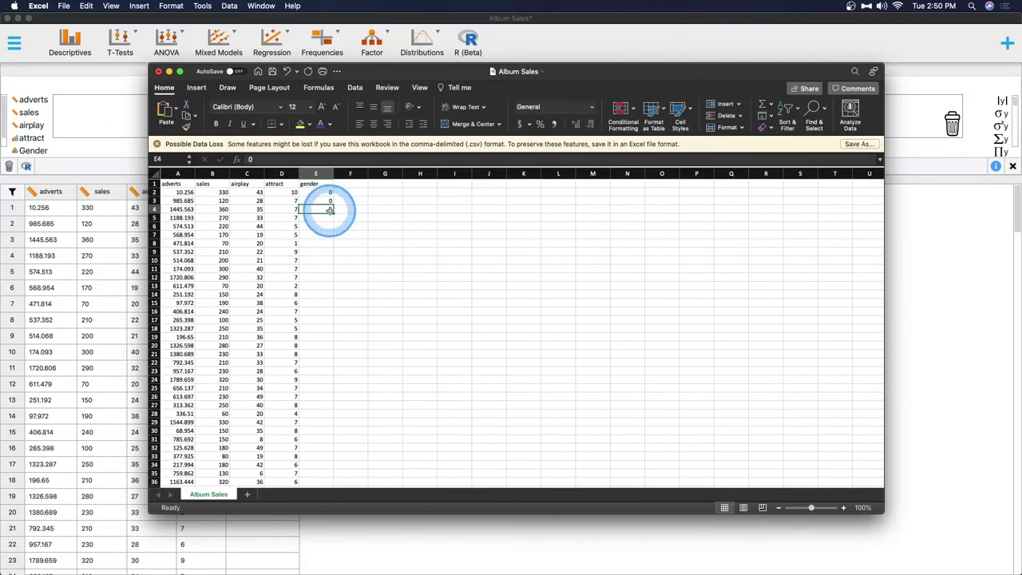
scroll(333, 214, down, 20)
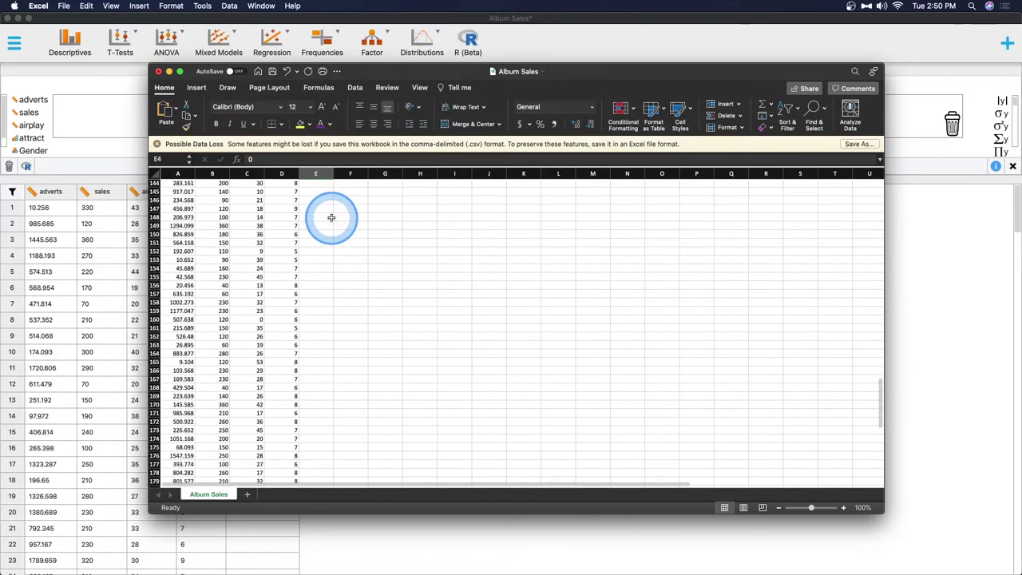
scroll(331, 217, up, 20)
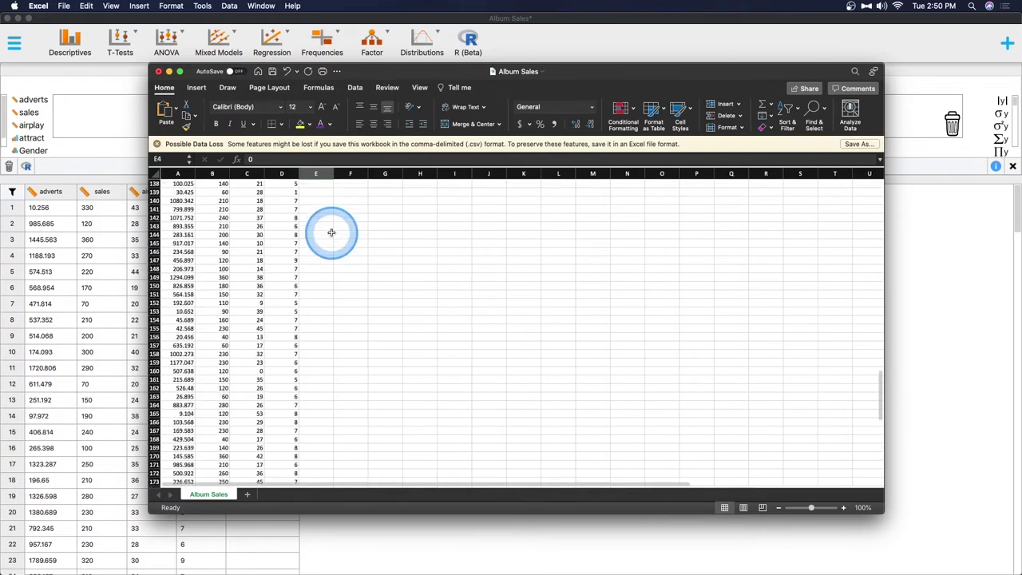
drag(334, 211, 331, 336)
- Fill 1 from E101 down to row 201 and save the workbook
click(329, 338)
text(1)
key(Tab)
click(329, 338)
drag(334, 340, 335, 385)
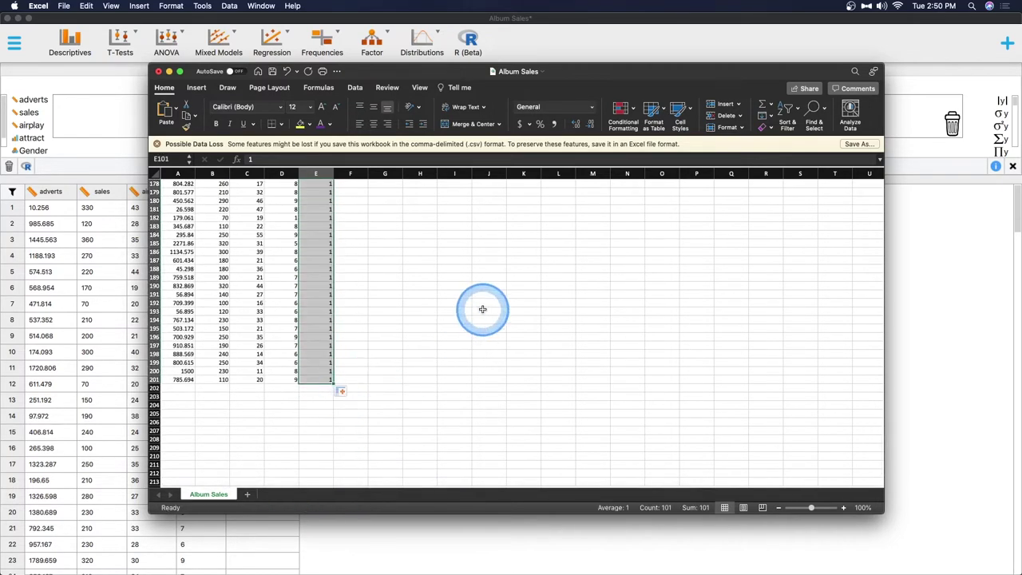
click(454, 337)
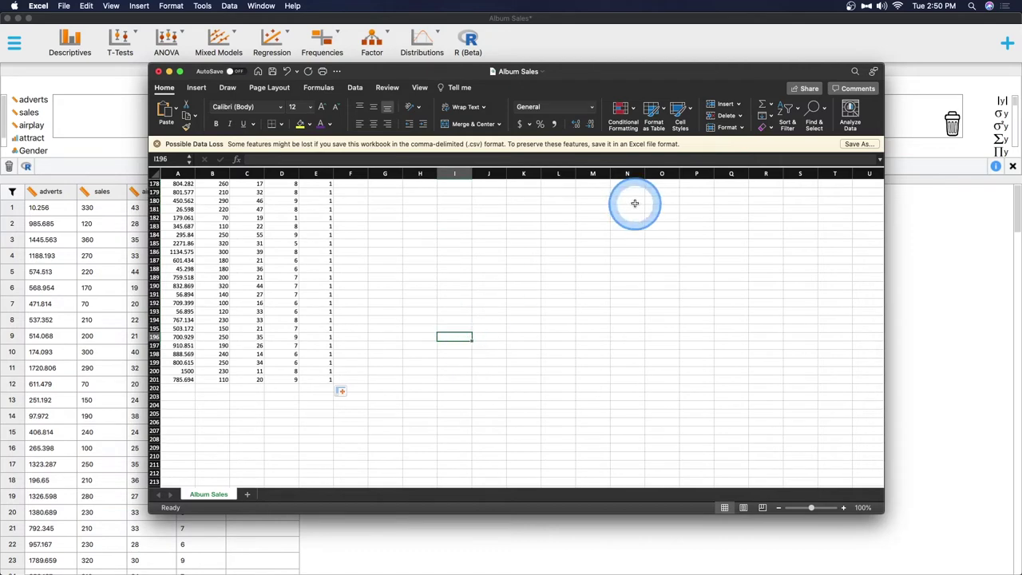
key(super+s)
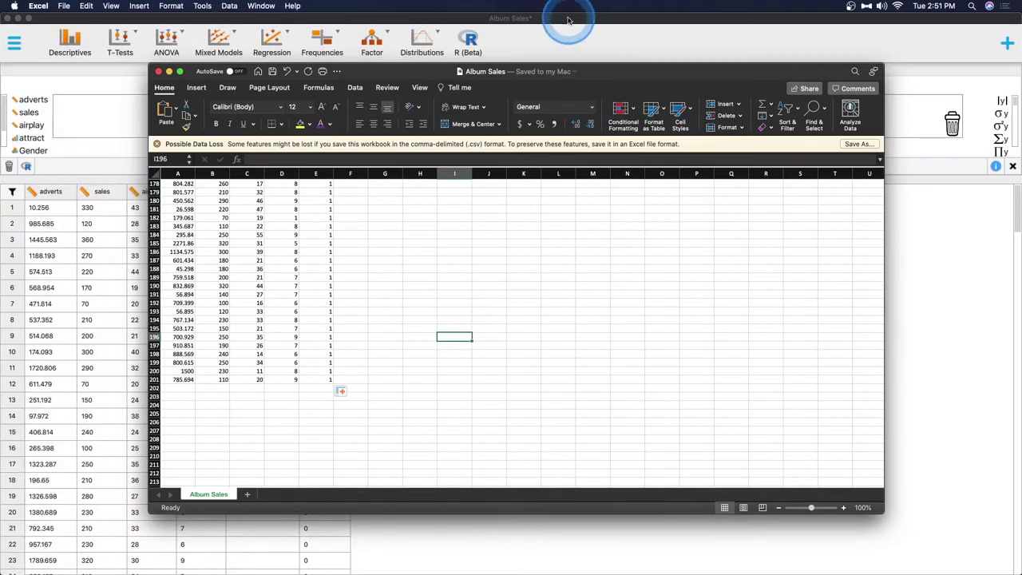
- Return to JASP and scroll the reloaded data to check the new gender column
click(569, 19)
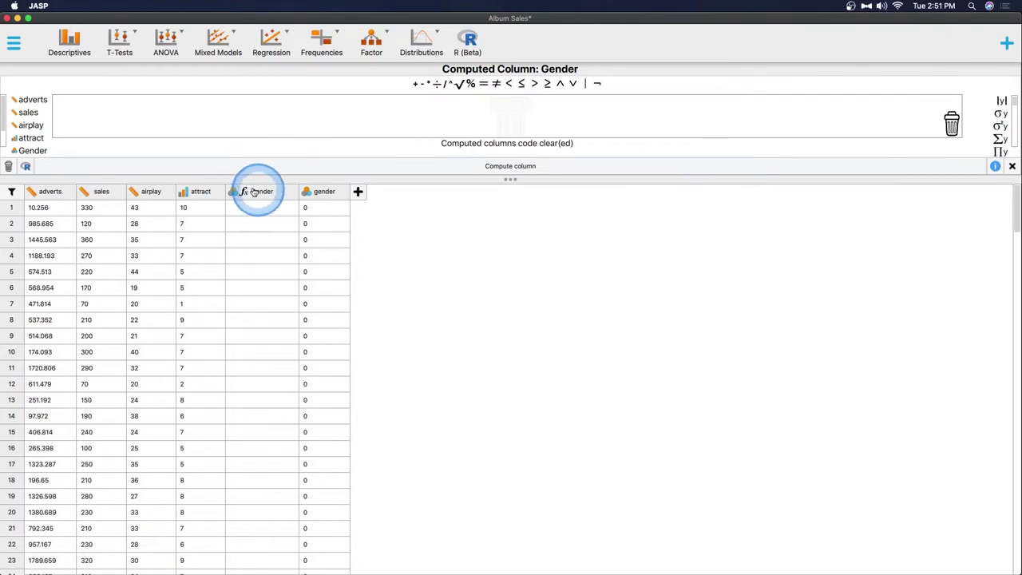
scroll(331, 199, down, 20)
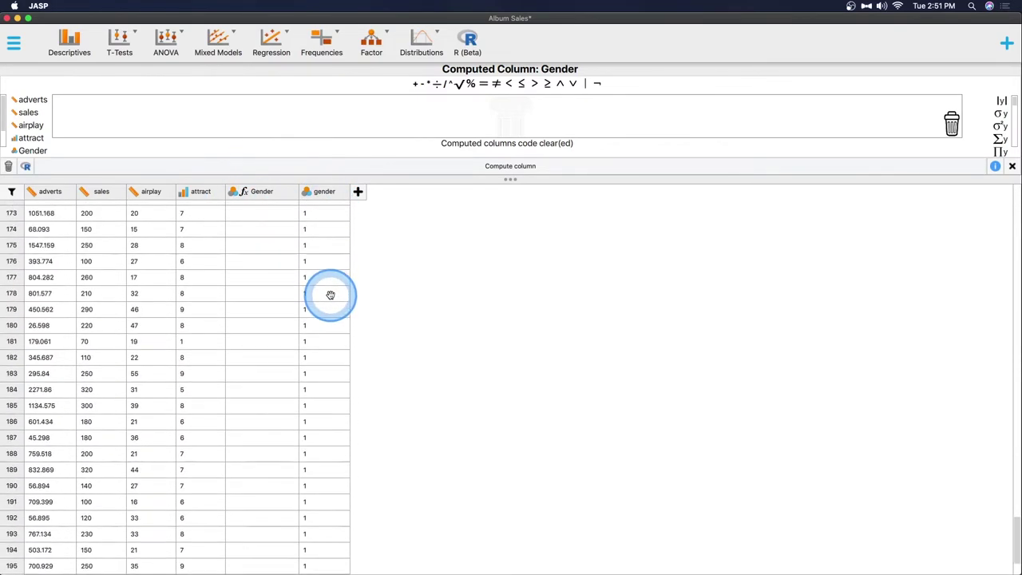
scroll(331, 294, up, 15)
scroll(260, 150, up, 10)
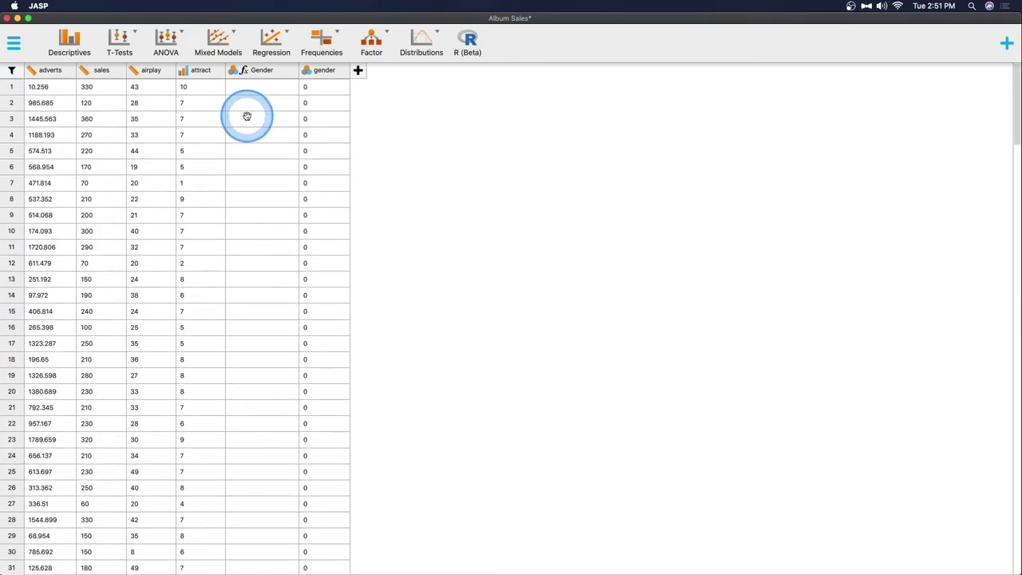
scroll(334, 193, down, 4)
scroll(333, 192, down, 20)
scroll(335, 192, up, 15)
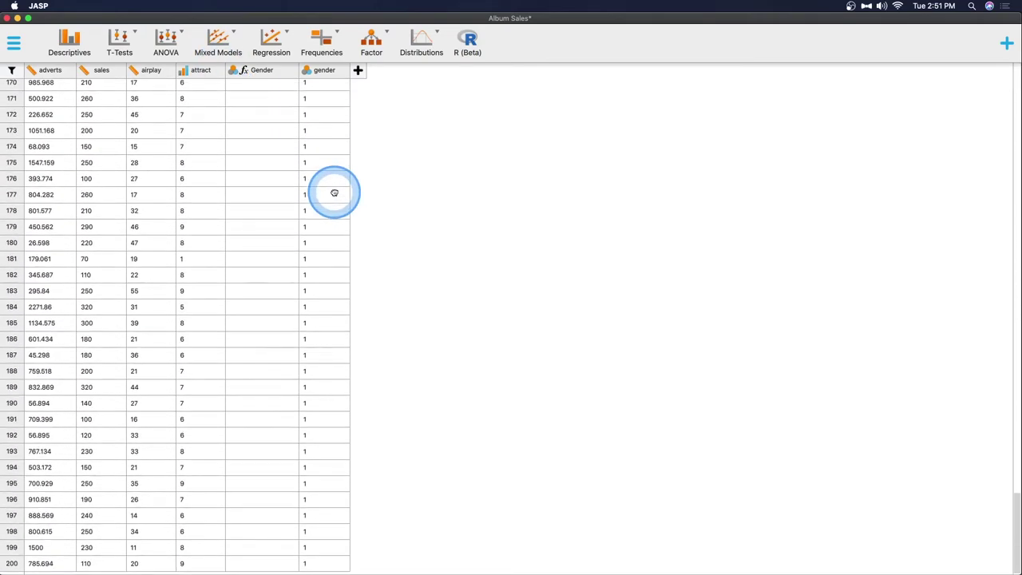
scroll(332, 222, up, 10)
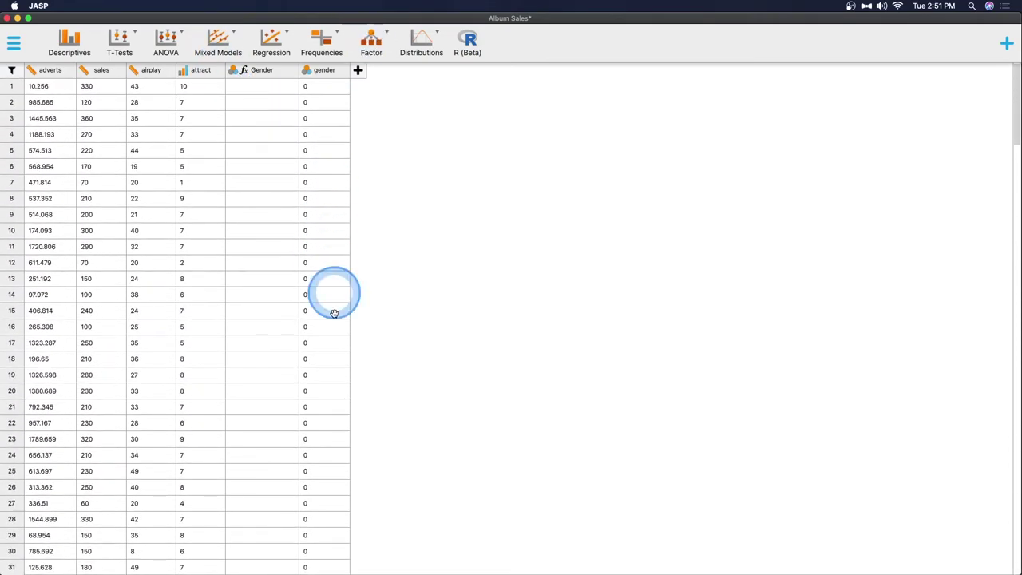
scroll(333, 315, down, 20)
scroll(285, 306, up, 20)
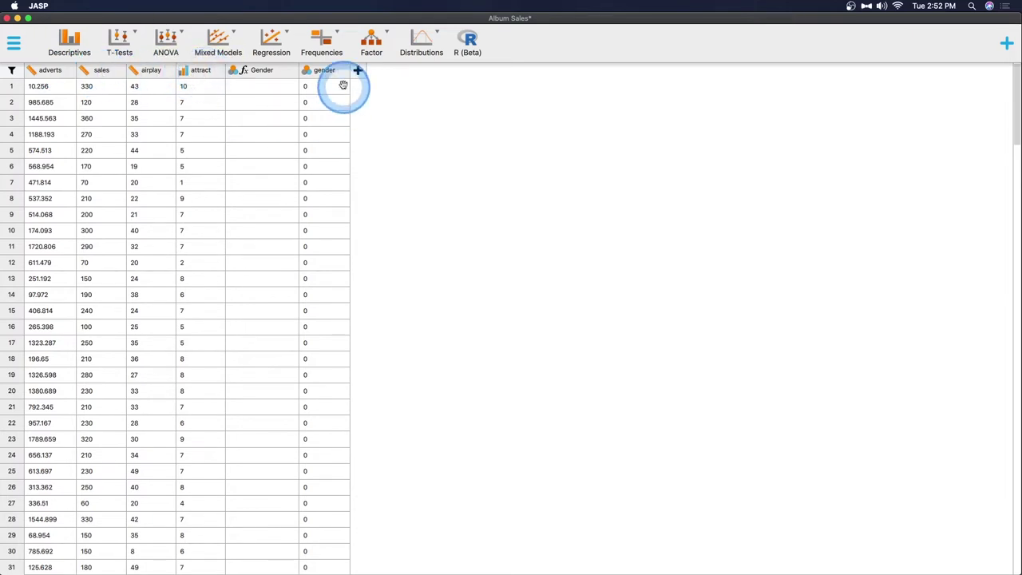
scroll(322, 315, down, 20)
scroll(322, 315, up, 20)
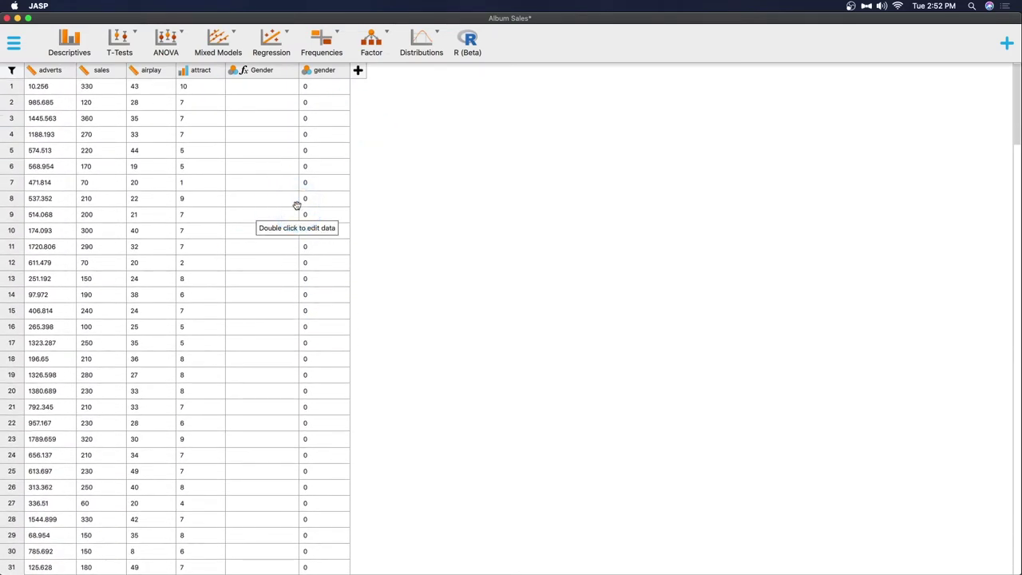
- Start a classical Linear Regression and request part and partial correlations
click(269, 42)
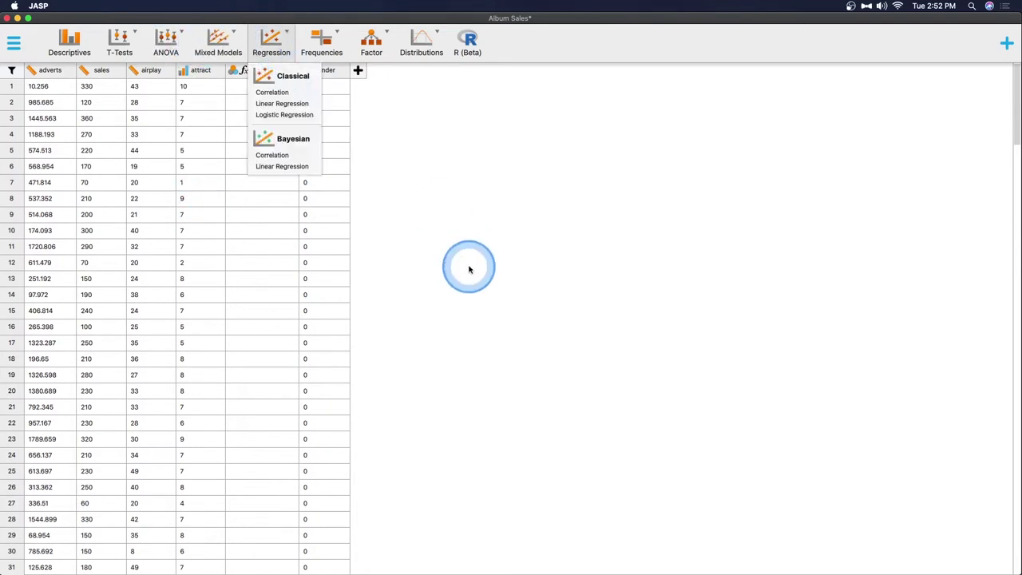
click(282, 103)
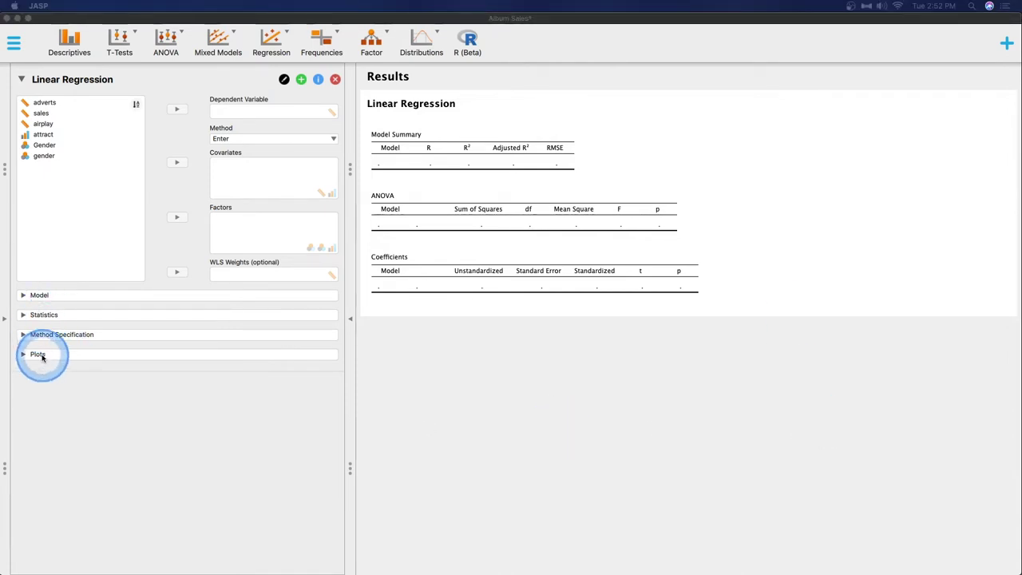
click(56, 334)
click(44, 315)
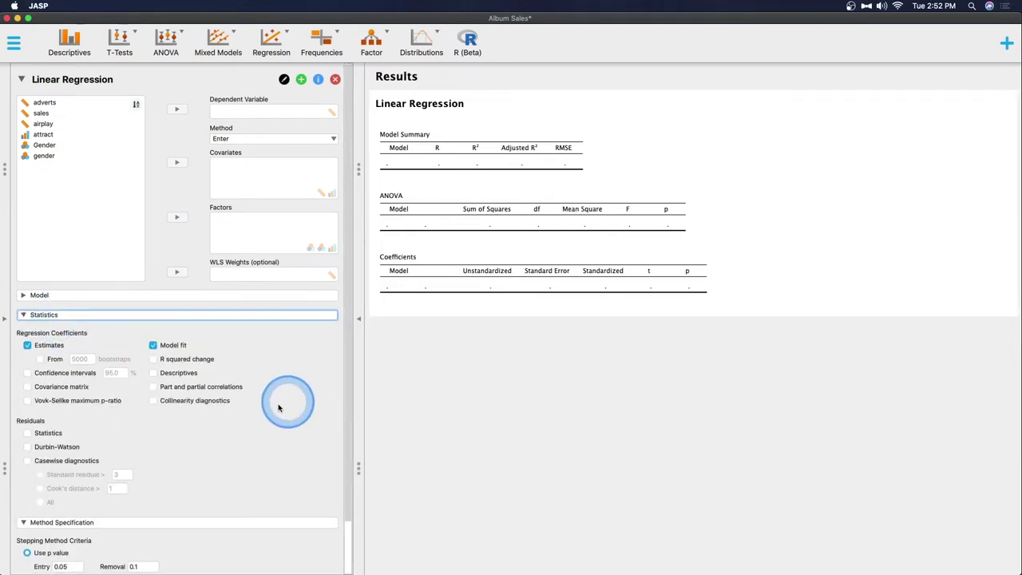
click(153, 389)
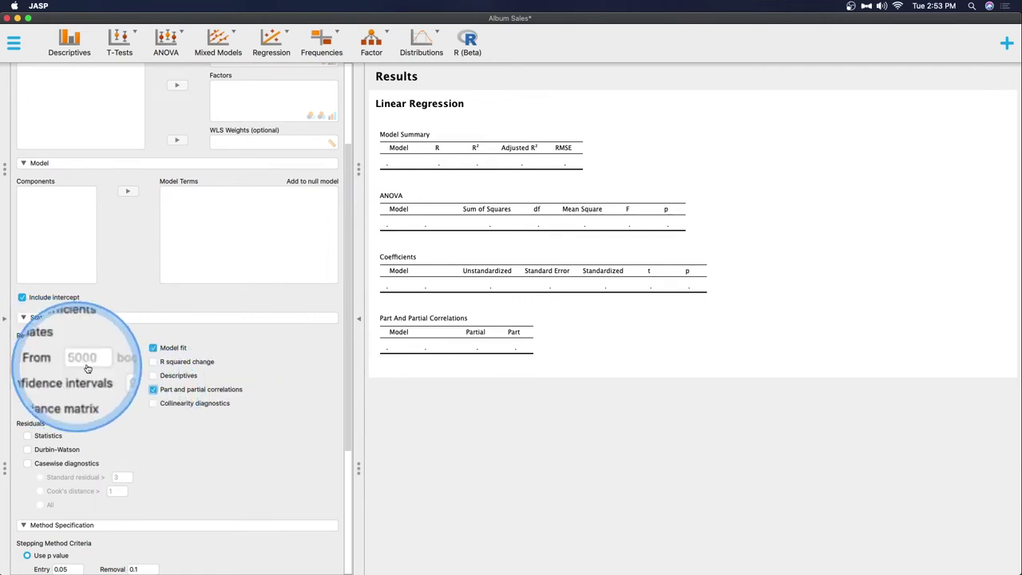
- Add 1000-replicate bootstrap estimates, 95% confidence intervals, R squared change and descriptives
click(40, 361)
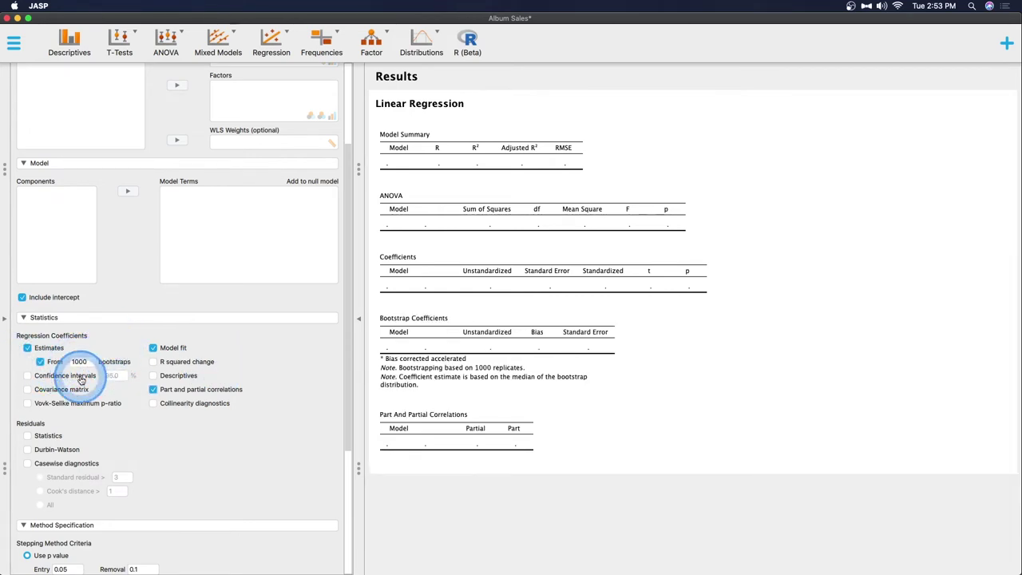
click(27, 376)
click(153, 362)
click(154, 376)
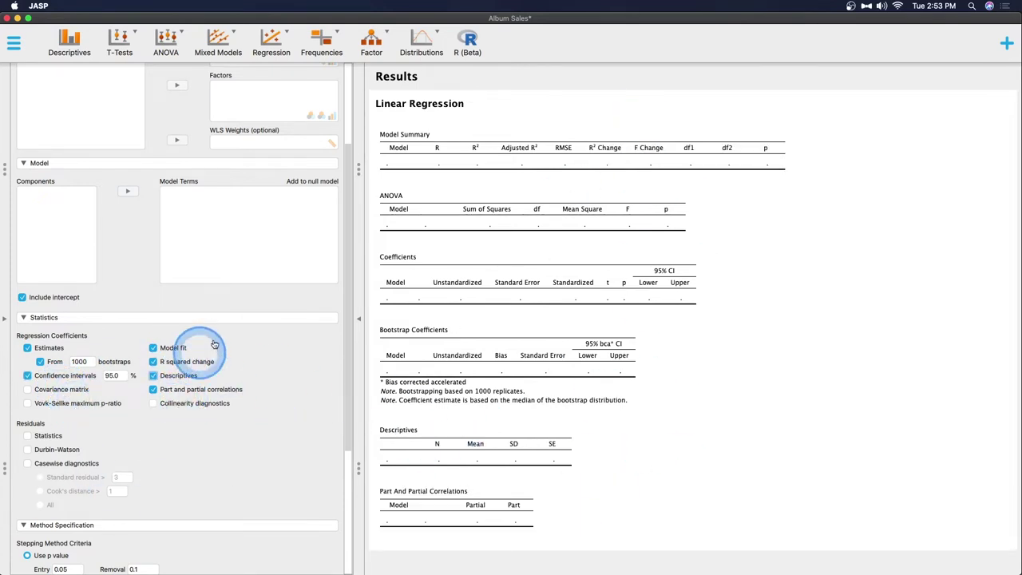
- Make sales the dependent variable and add adverts and airplay as covariates
scroll(145, 224, up, 5)
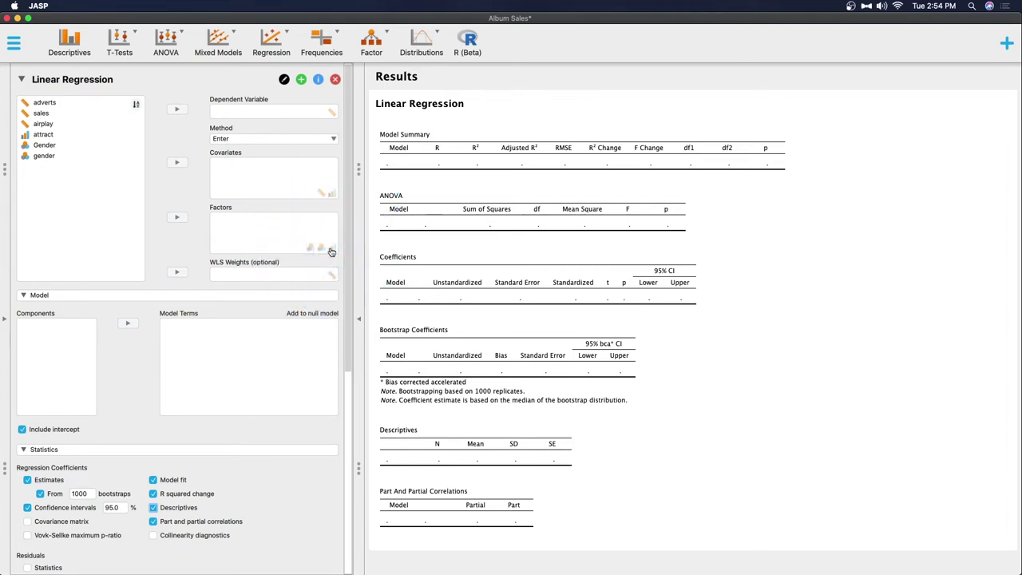
click(42, 113)
click(176, 109)
click(44, 103)
click(177, 163)
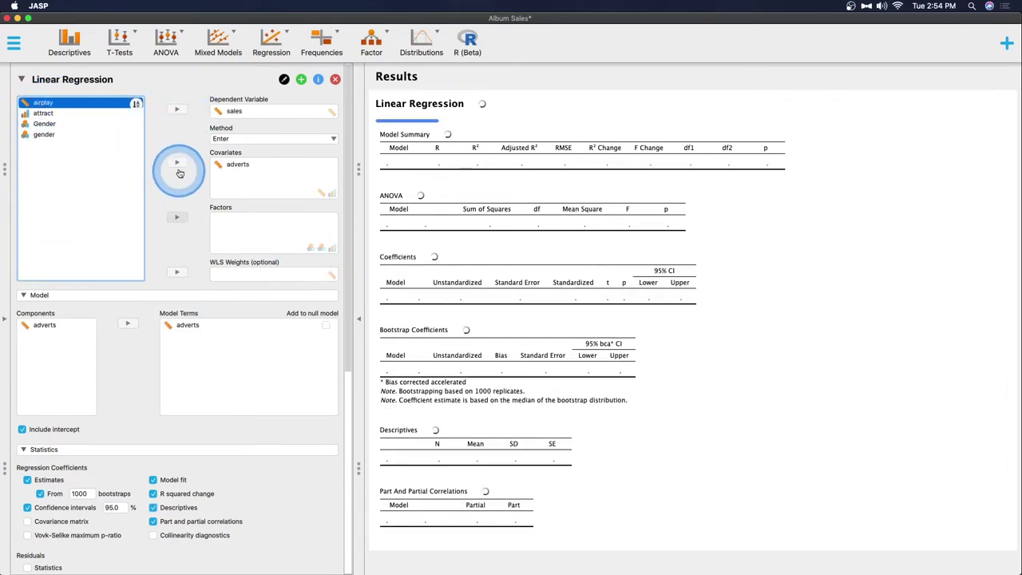
click(178, 166)
click(47, 124)
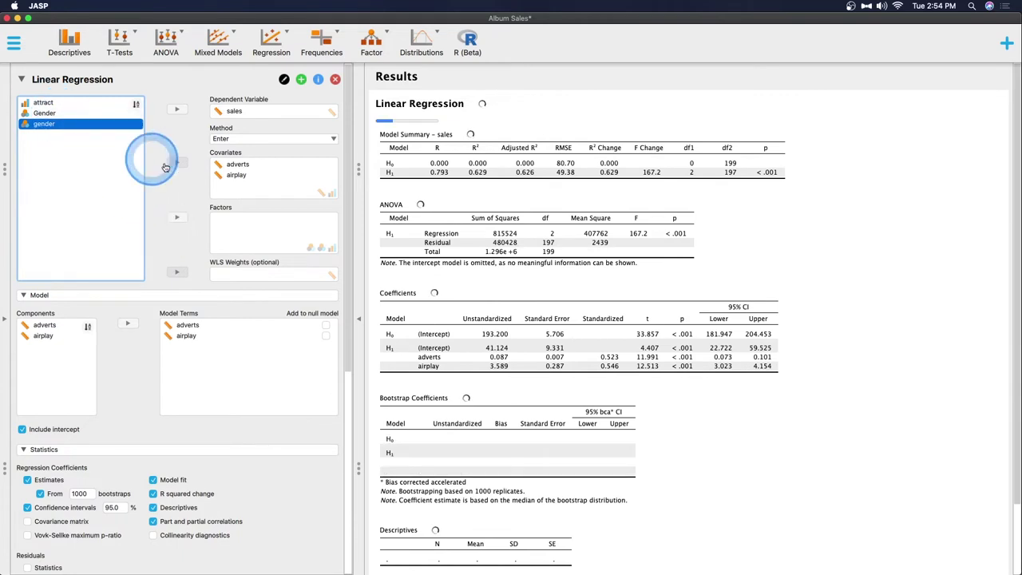
- Put gender and attract into the Factors box
click(176, 217)
click(95, 123)
click(179, 224)
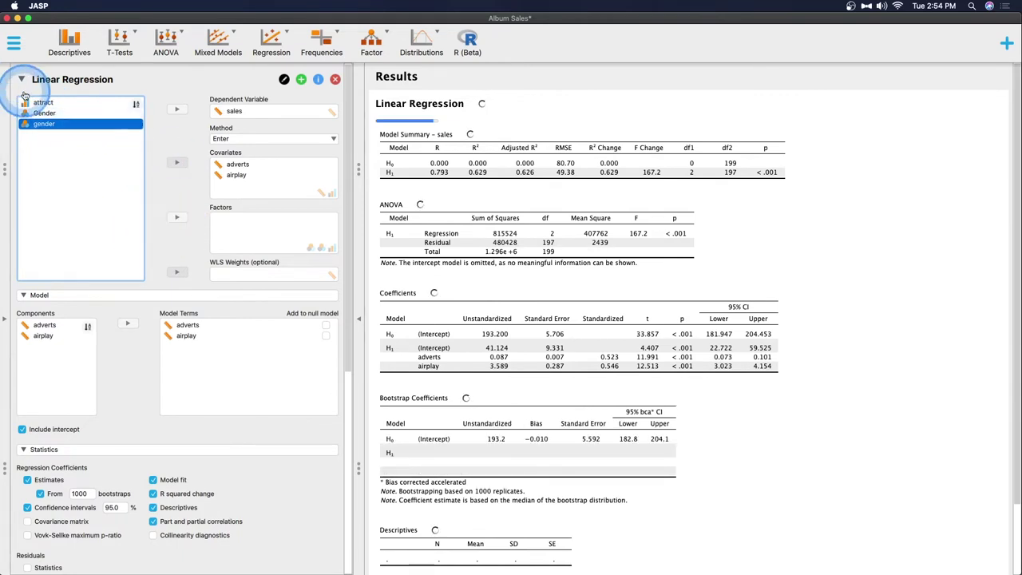
drag(38, 102, 176, 217)
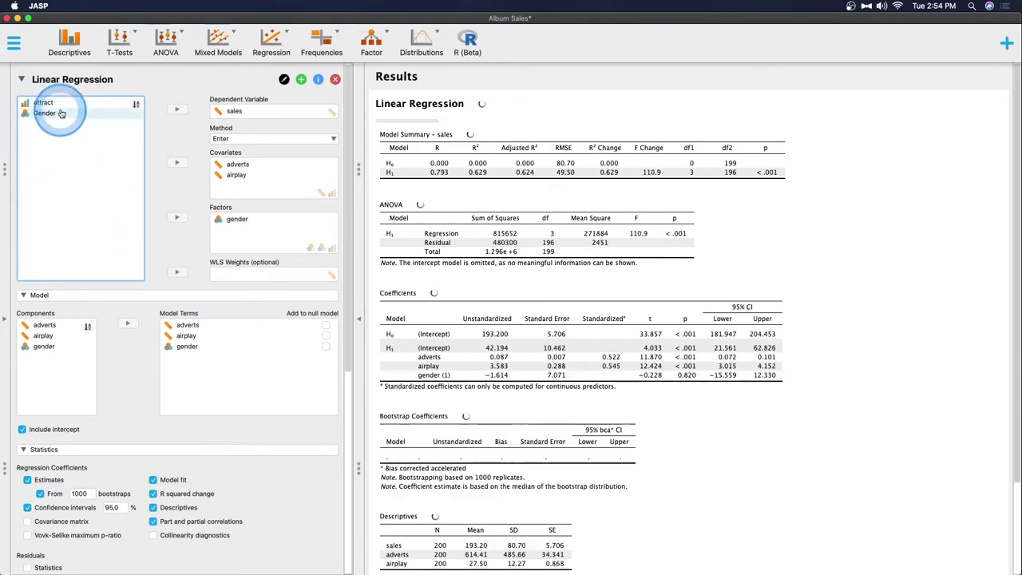
drag(60, 112, 232, 225)
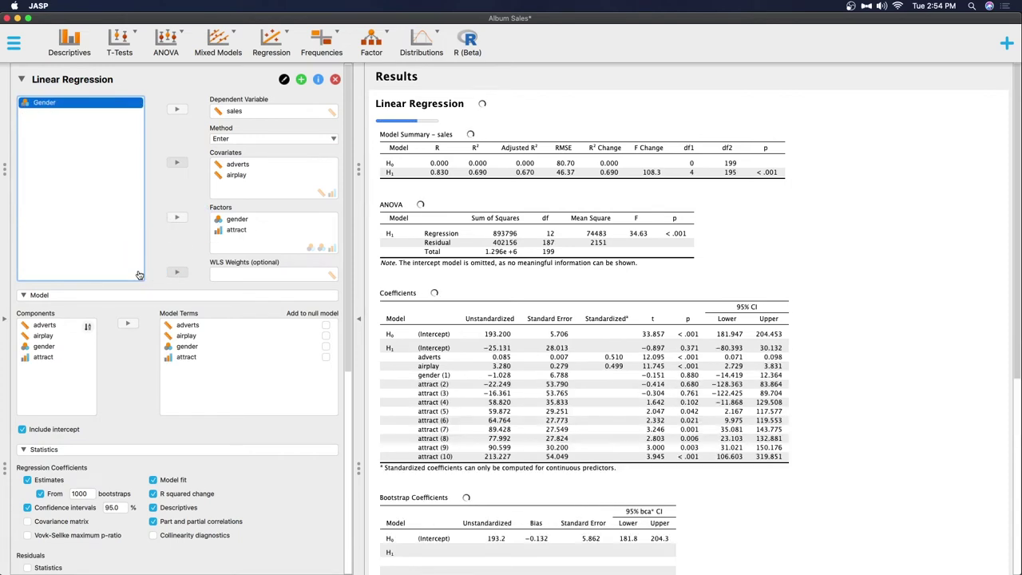
- Scroll to the bootstrap error in the results and expand its stack trace
scroll(583, 371, down, 3)
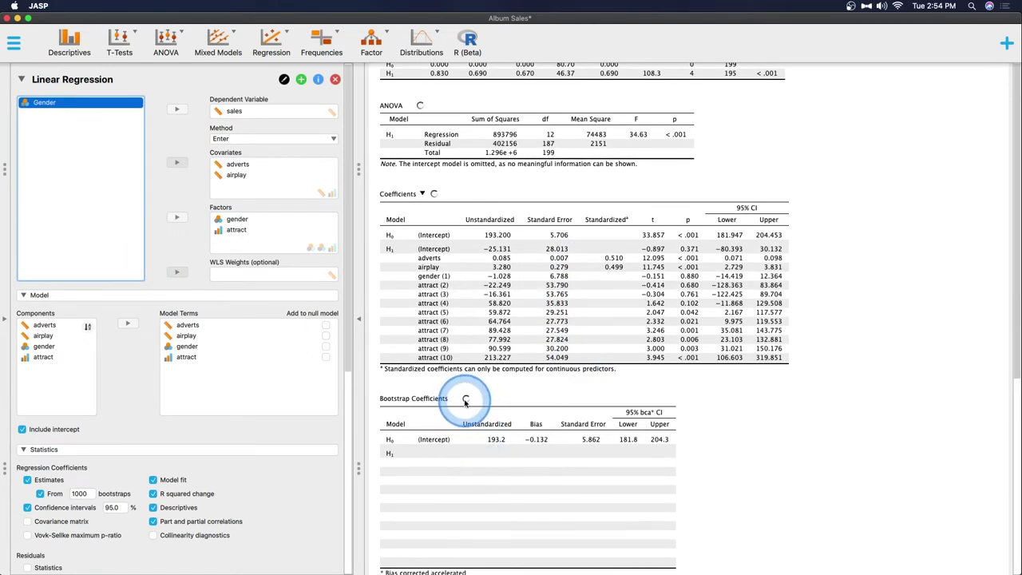
scroll(543, 365, up, 3)
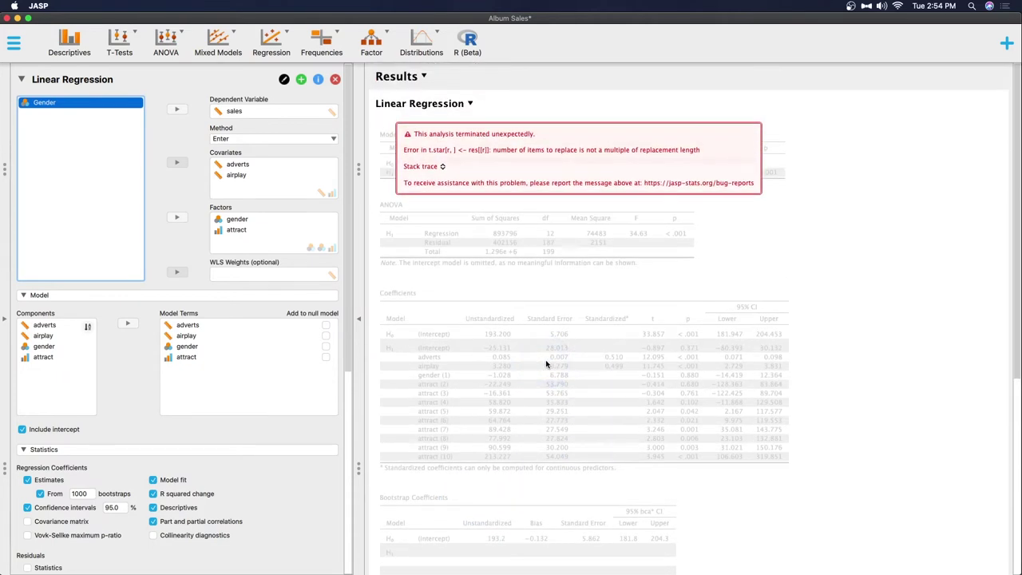
mouse_move(532, 343)
mouse_down()
mouse_move(413, 183)
mouse_move(473, 135)
mouse_up()
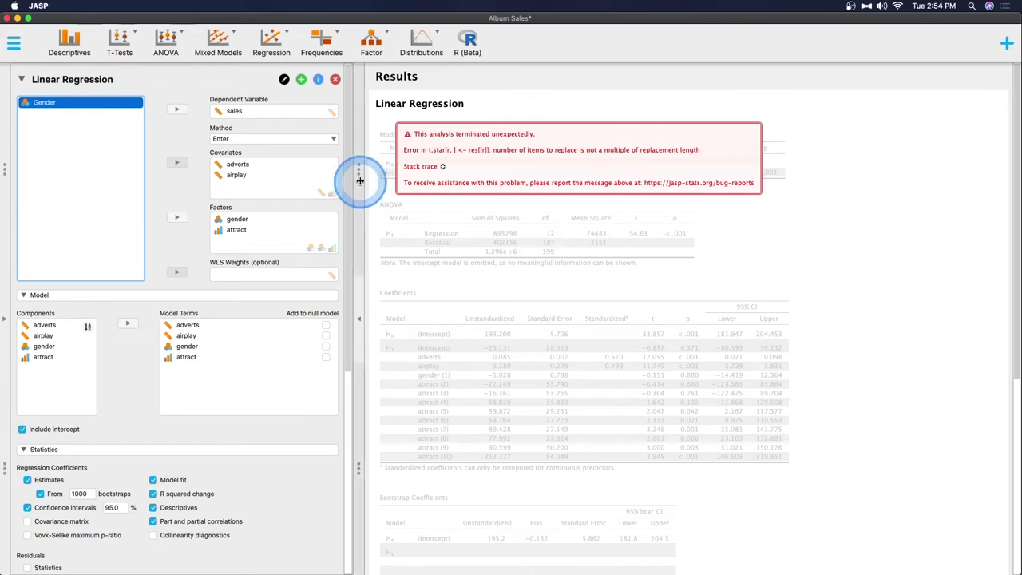
click(444, 166)
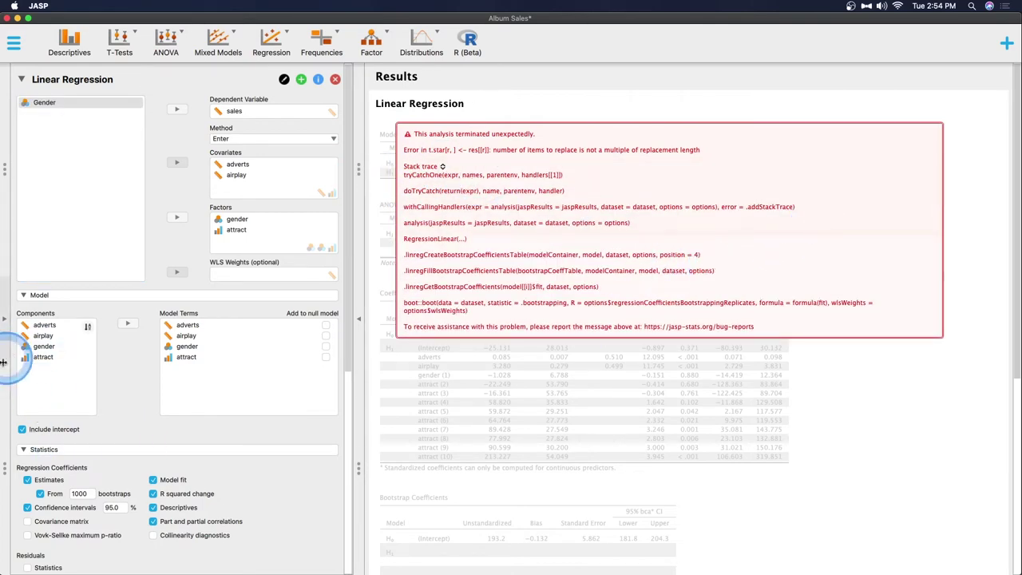
- Uncheck From bootstraps so the regression runs without the error
click(40, 493)
scroll(251, 194, down, 2)
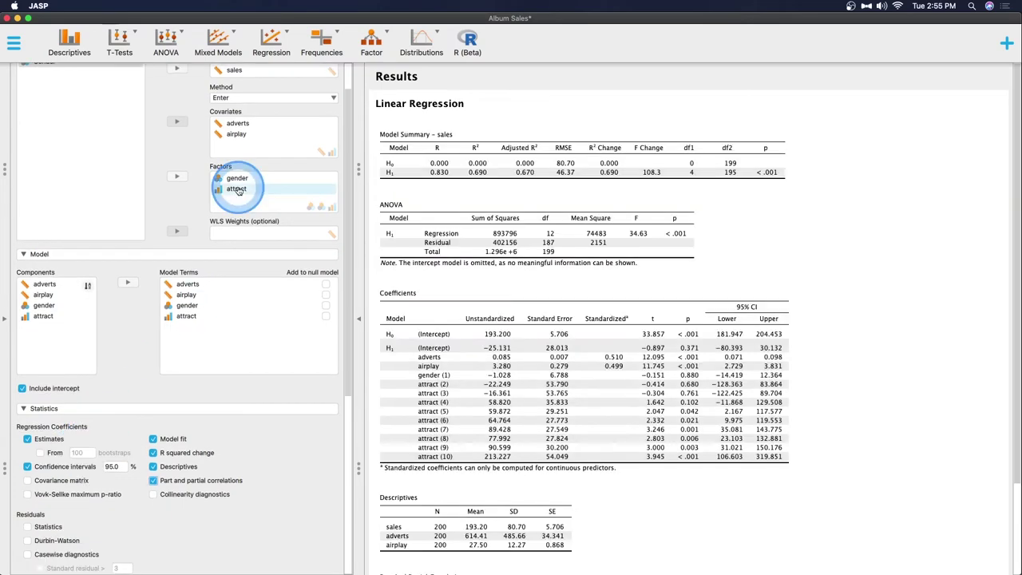
drag(250, 192, 266, 134)
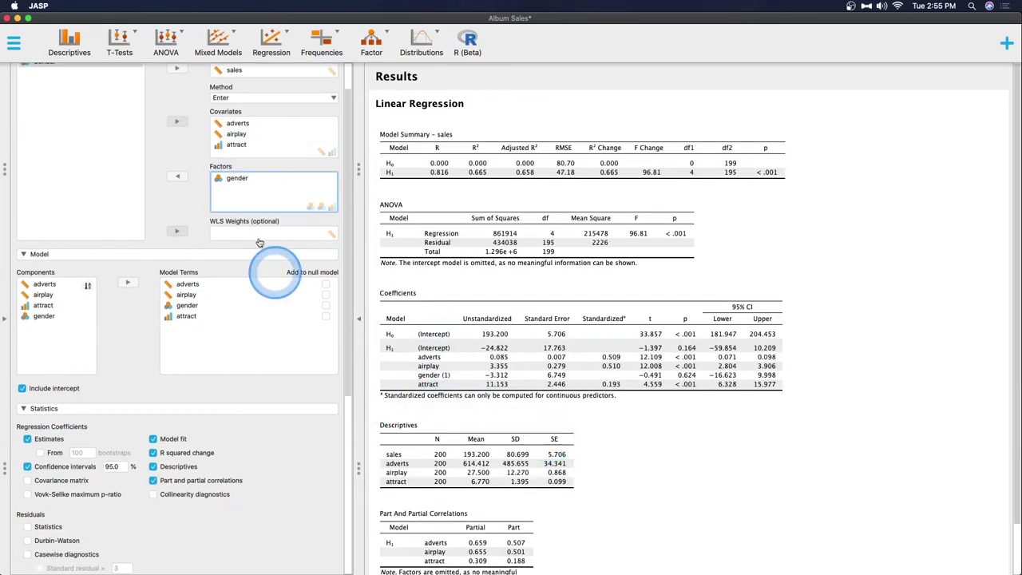
- Move attract from Factors to Covariates, leaving gender as the only factor
scroll(132, 224, up, 2)
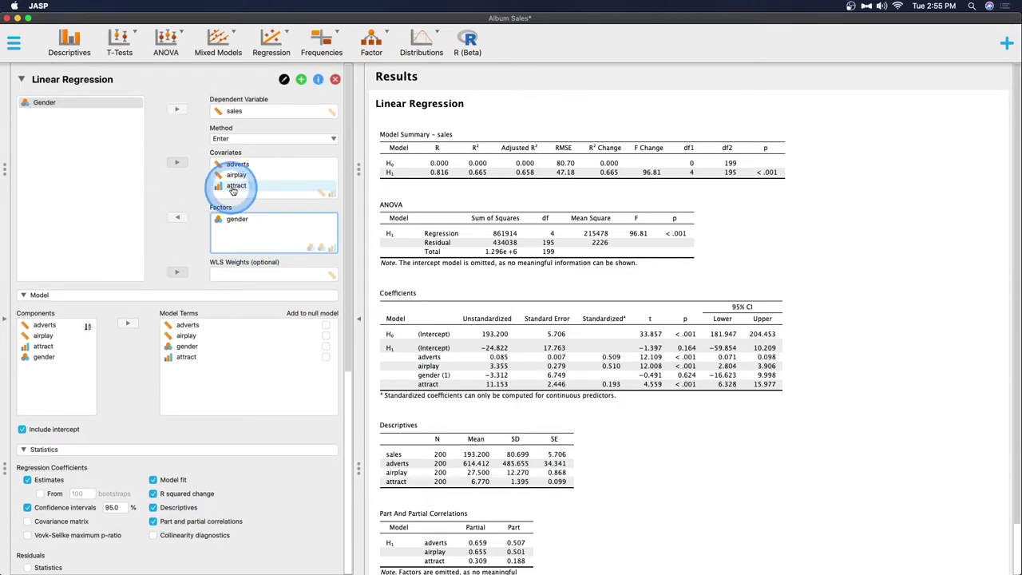
drag(232, 189, 240, 226)
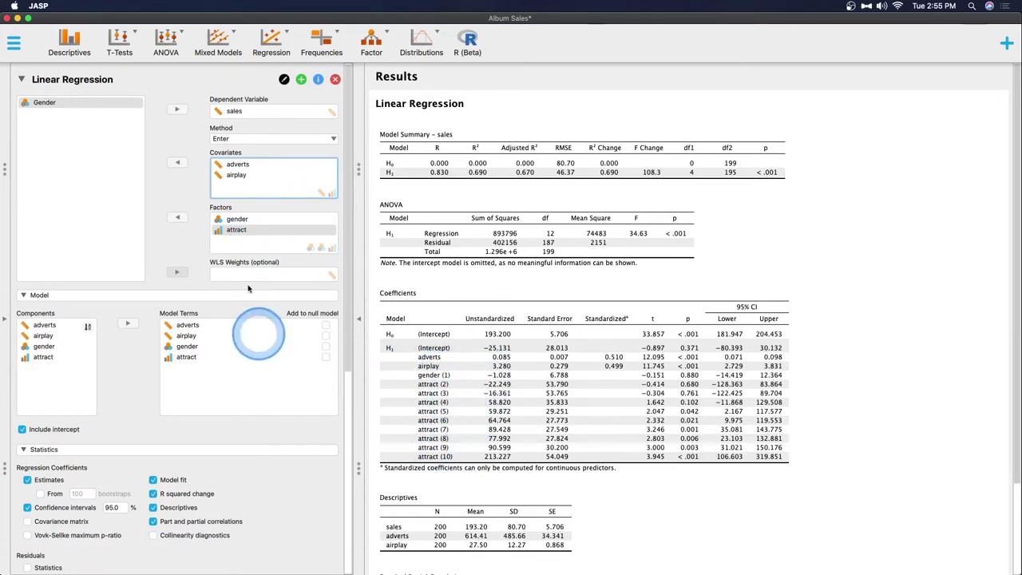
drag(242, 230, 264, 192)
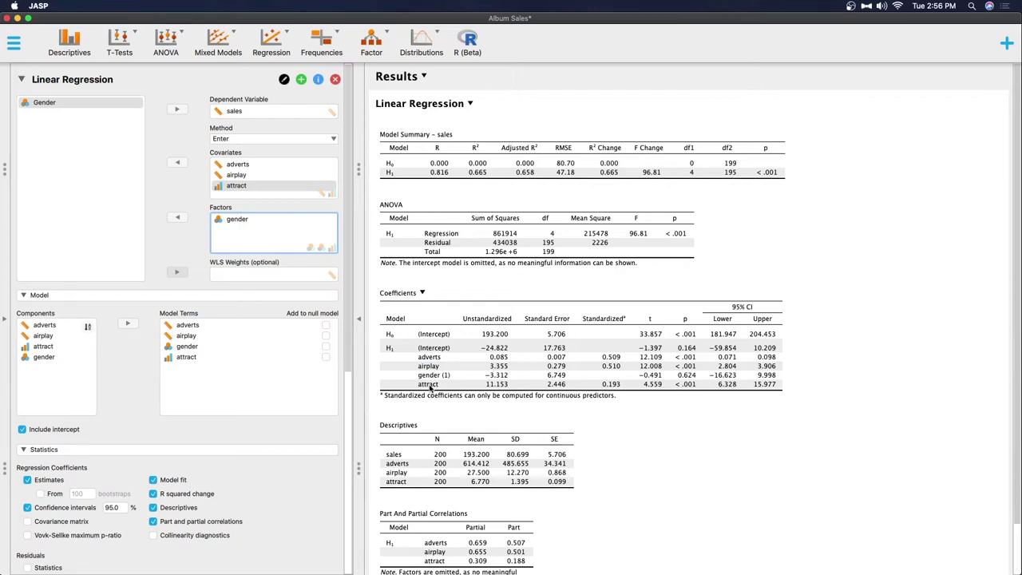
scroll(429, 388, down, 3)
click(237, 177)
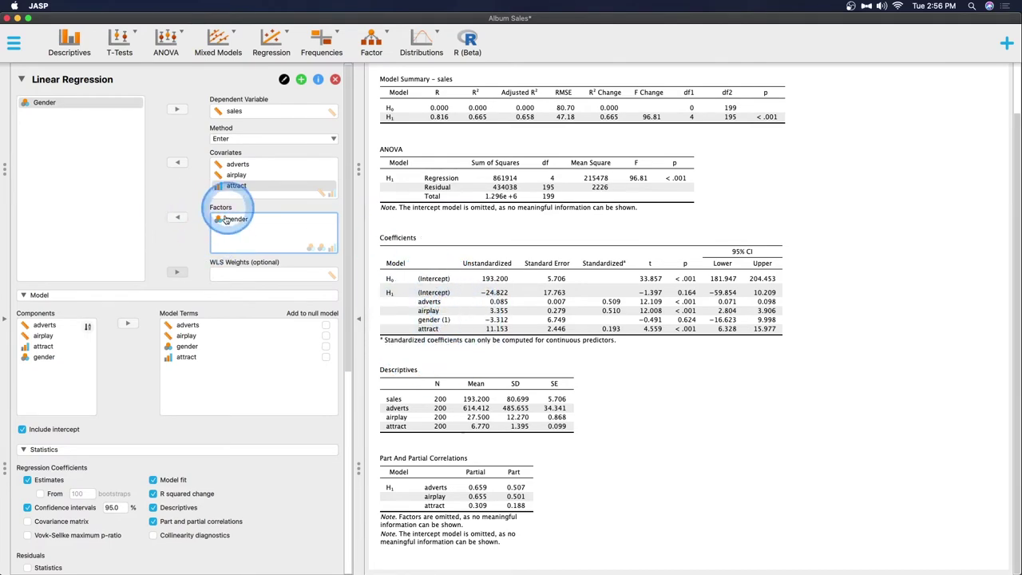
scroll(519, 404, up, 3)
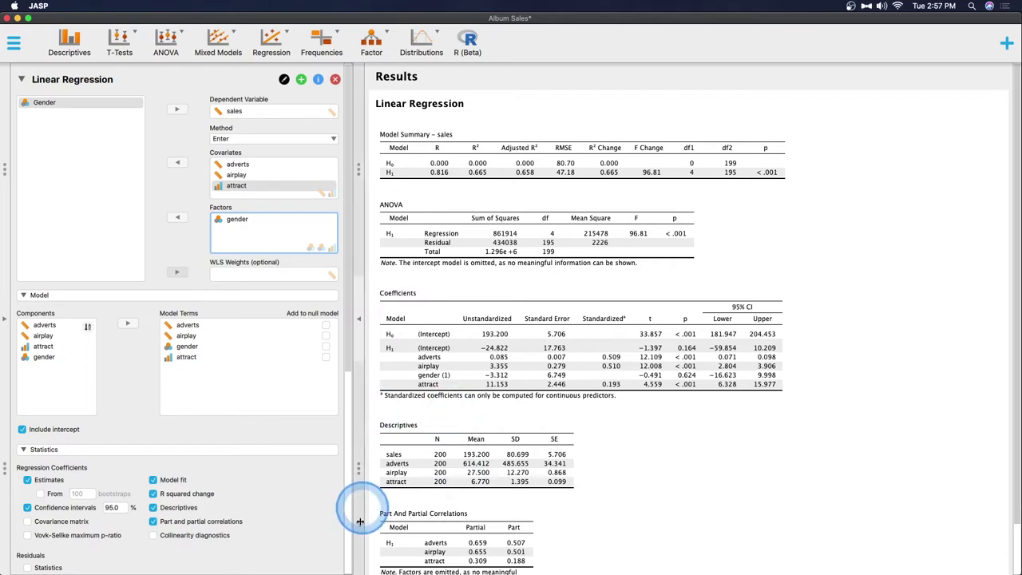
- Re-enable bootstrapping and raise the replicates from 100 to 1000 for the Bootstrap Coefficients table
scroll(240, 511, down, 3)
click(44, 394)
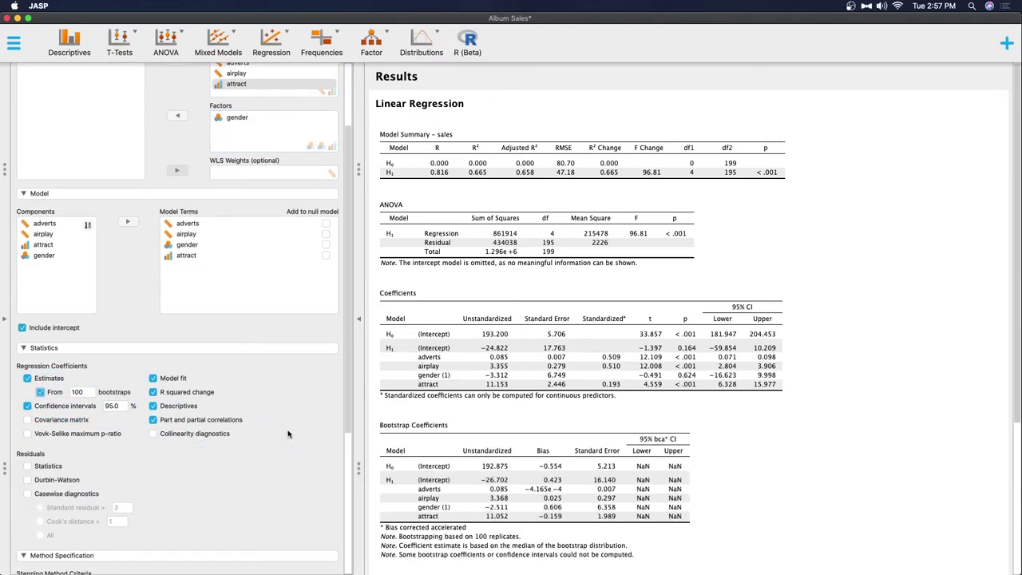
scroll(233, 100, up, 1)
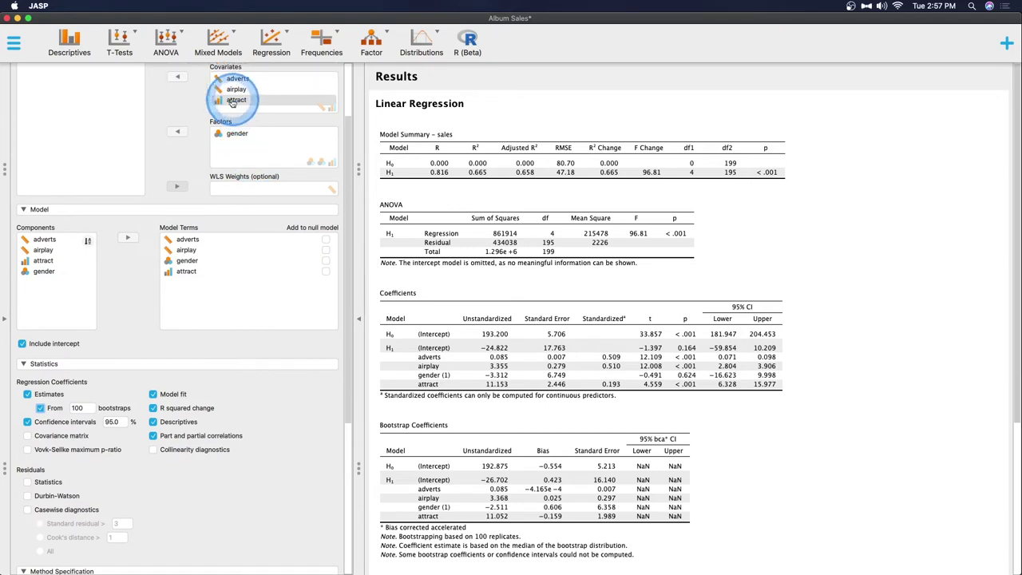
click(243, 153)
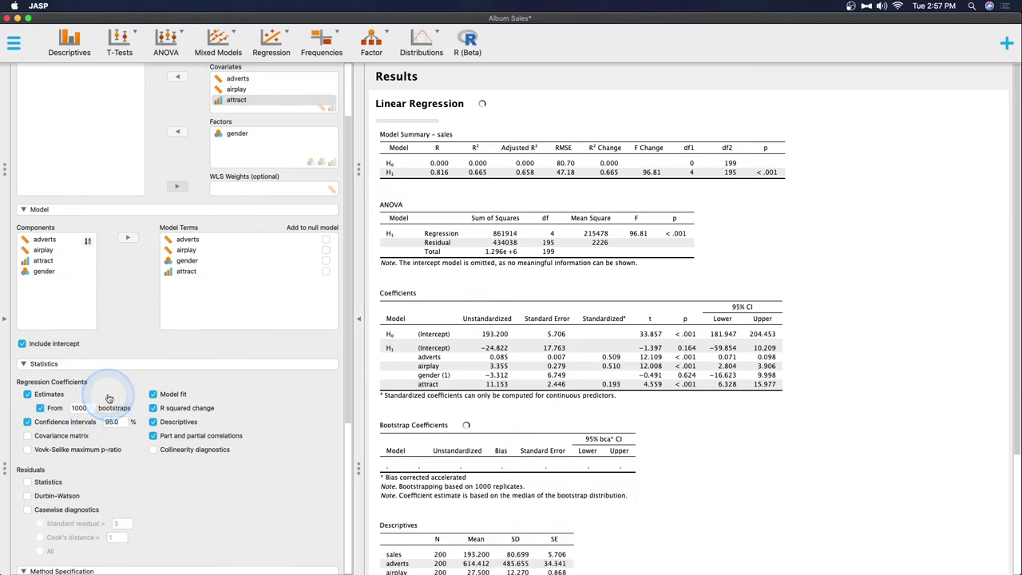
click(838, 424)
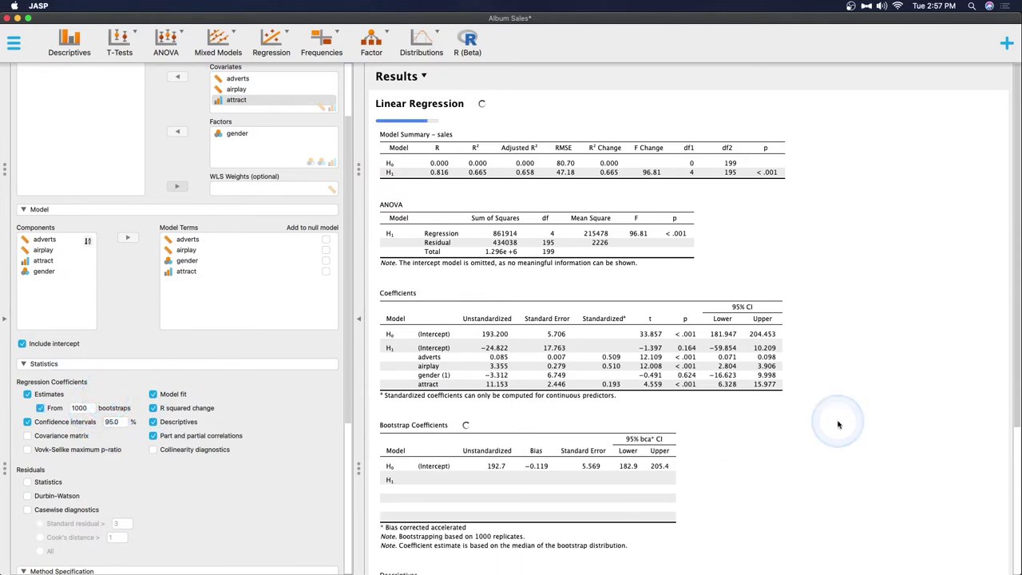
click(753, 417)
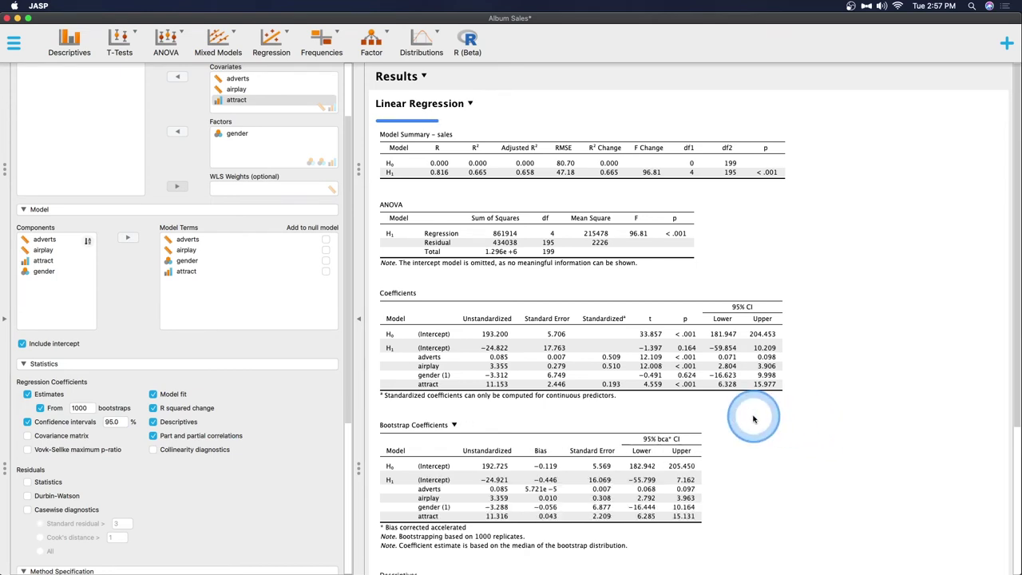
scroll(753, 417, down, 2)
click(420, 367)
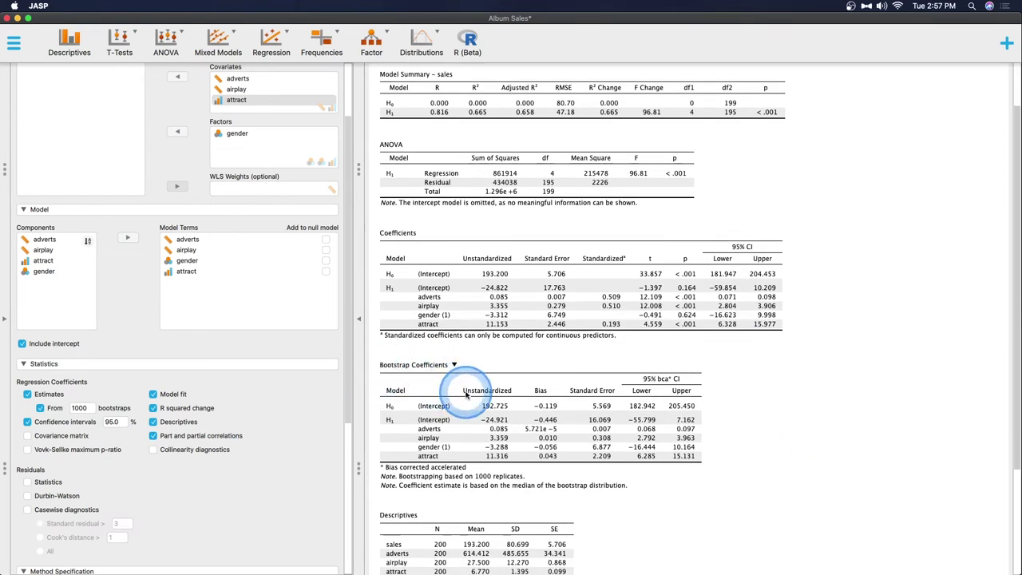
scroll(514, 403, down, 1)
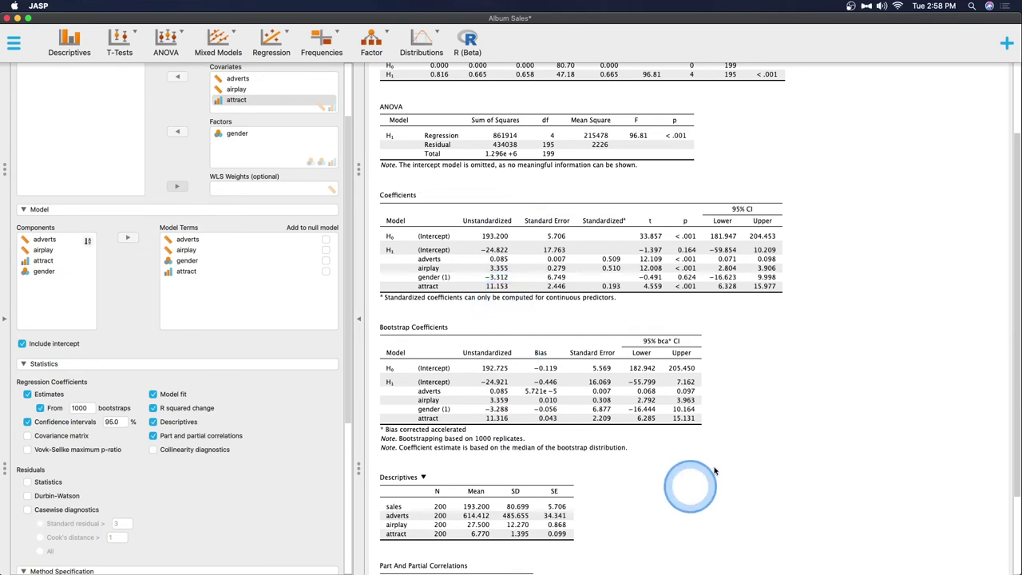
scroll(708, 433, down, 3)
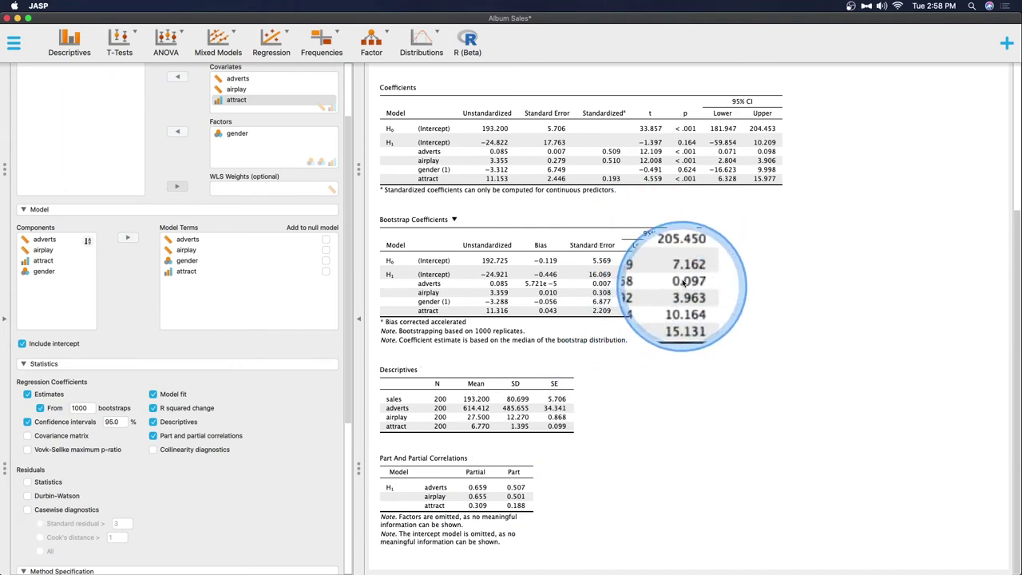
scroll(194, 434, down, 3)
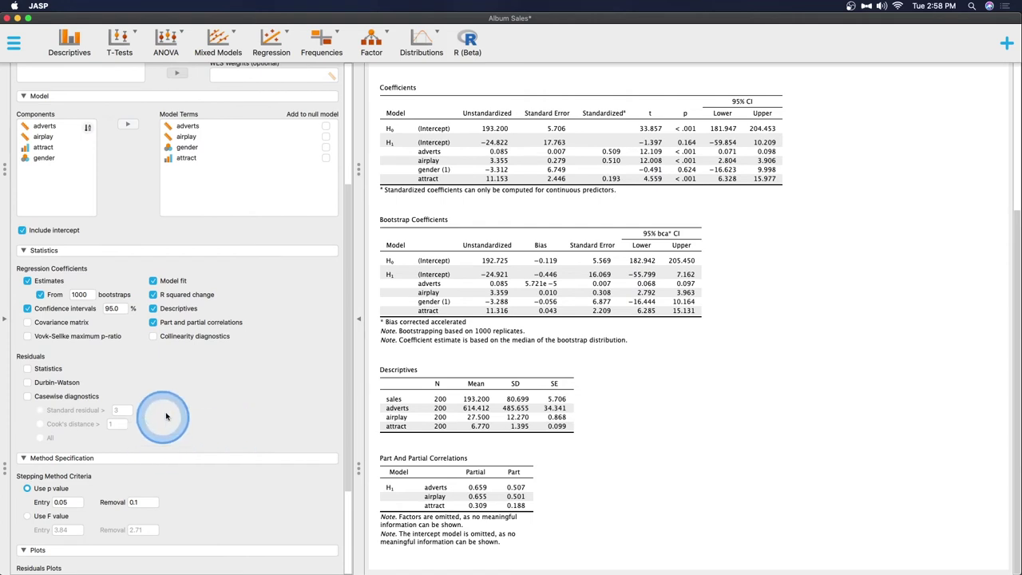
scroll(164, 419, up, 3)
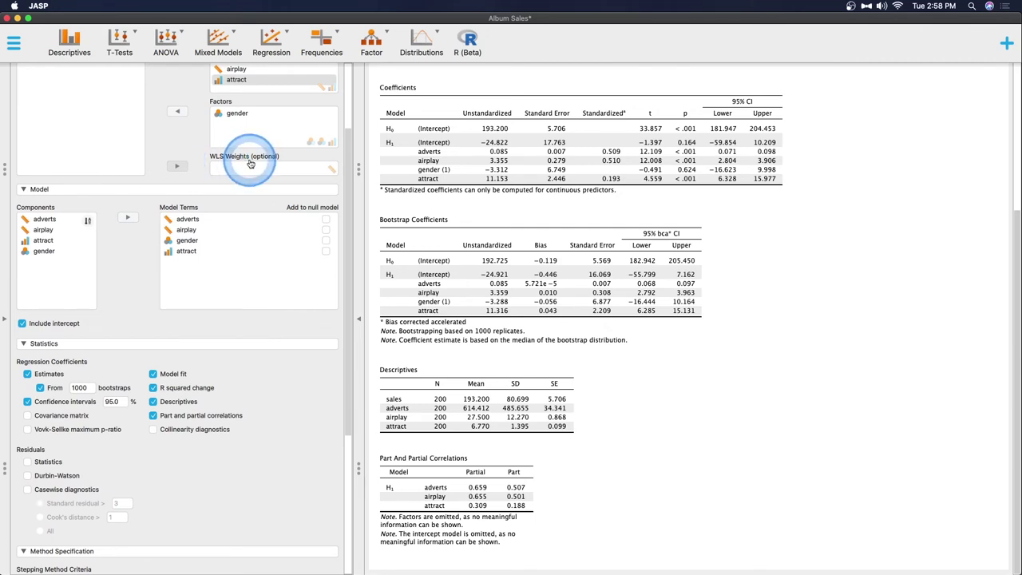
scroll(211, 200, up, 1)
scroll(249, 221, up, 1)
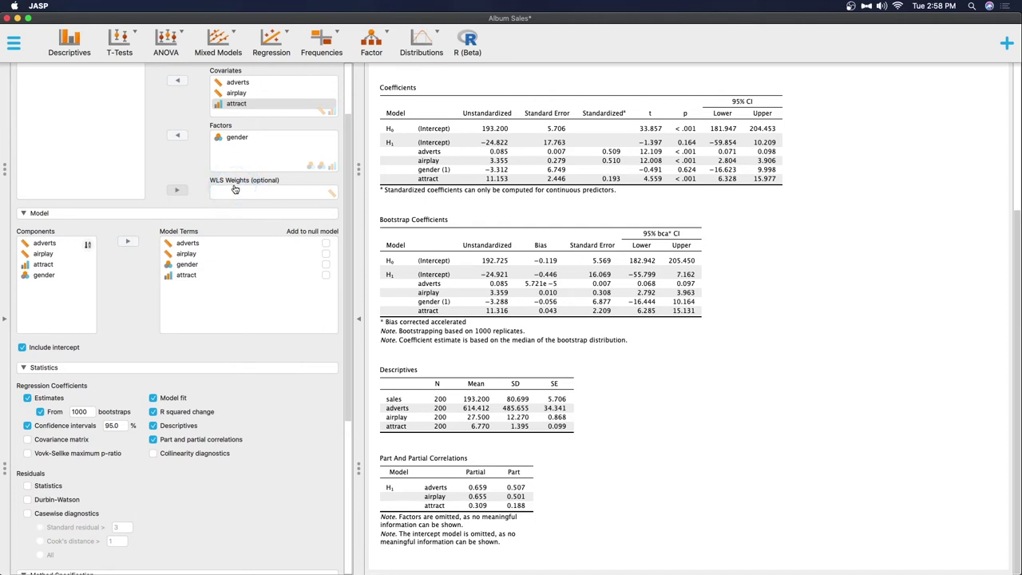
- Tick Covariance matrix to add the Coefficients Covariance Matrix table (gender (1) 45.549, attract 5.984)
click(232, 248)
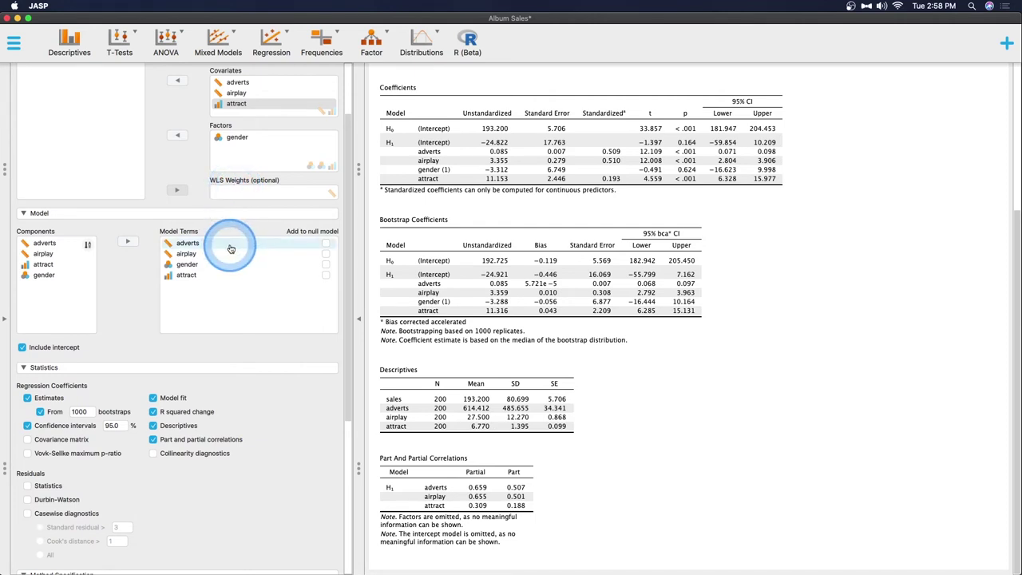
scroll(230, 334, down, 3)
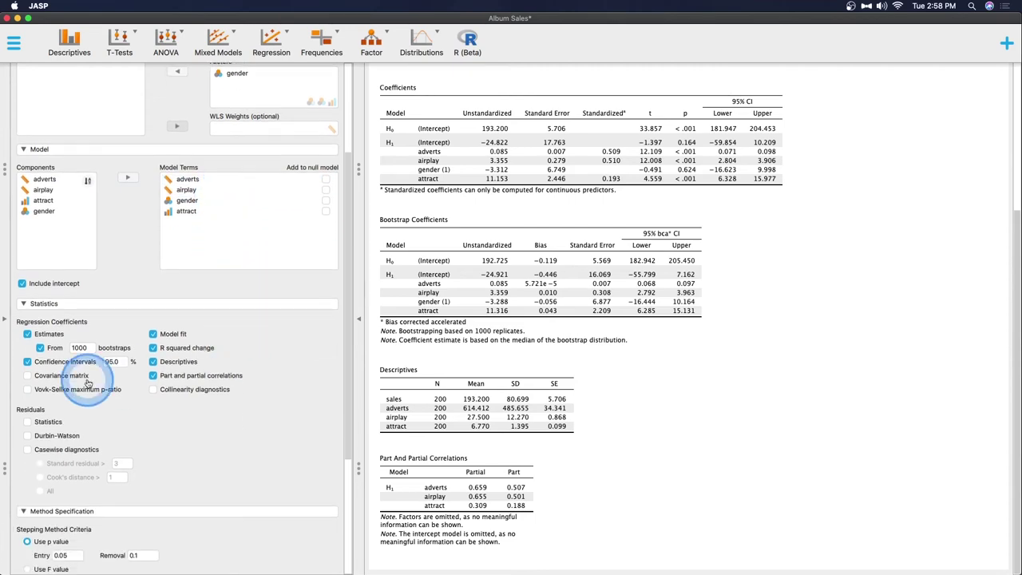
click(80, 375)
scroll(676, 292, down, 5)
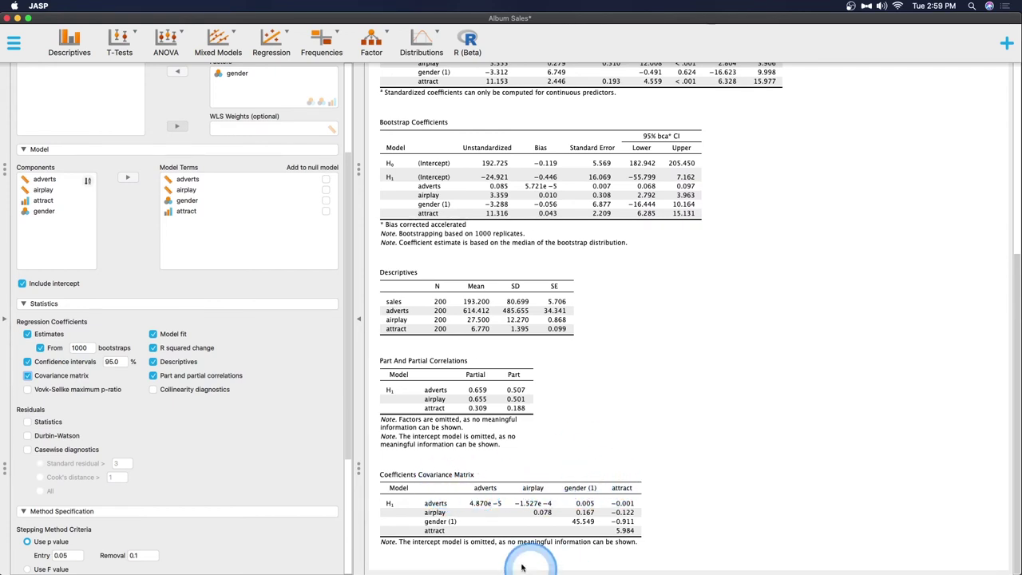
scroll(551, 384, up, 4)
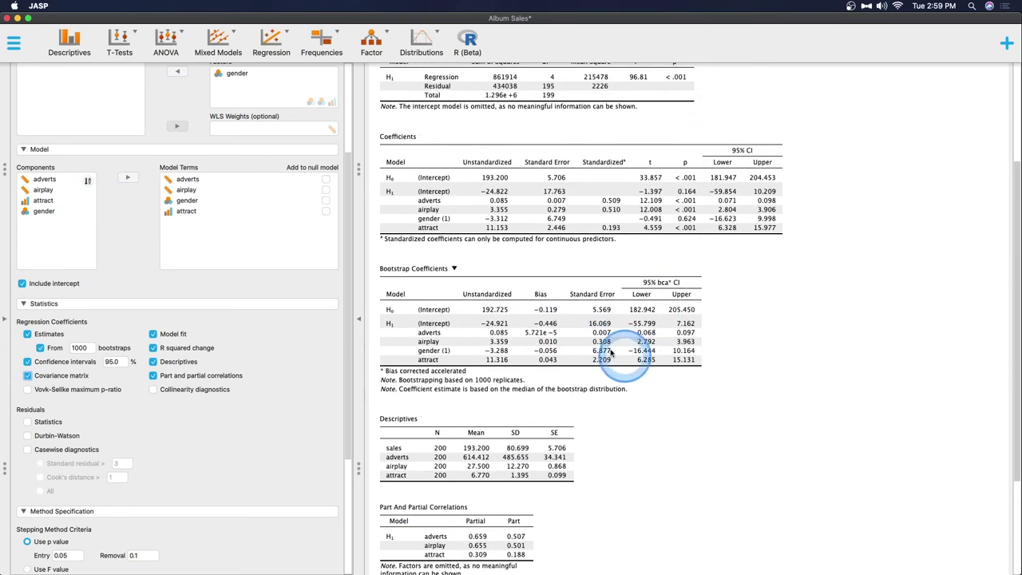
scroll(628, 507, down, 5)
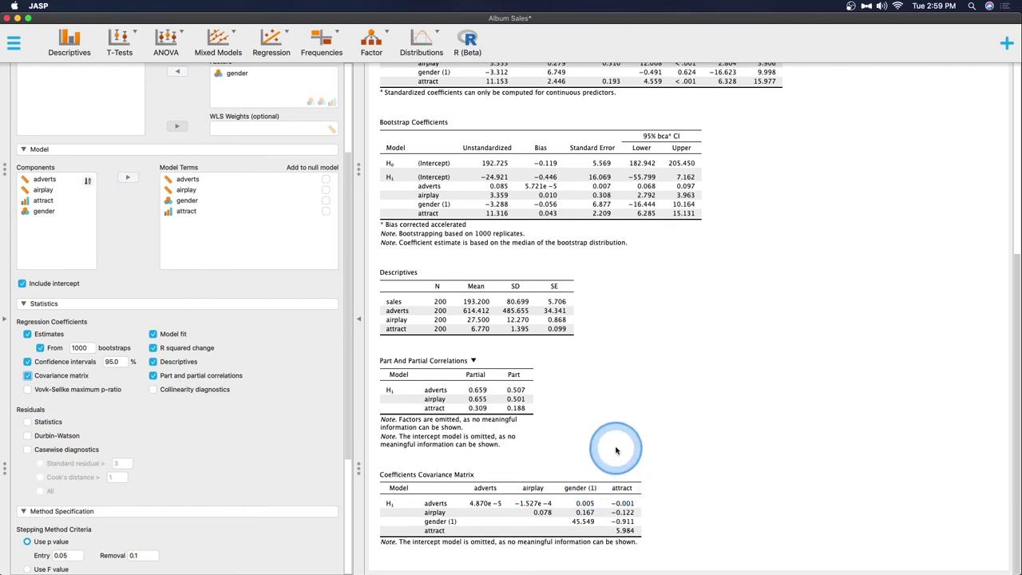
- Check the regression entry method list and leave the method set to Enter
scroll(599, 471, up, 8)
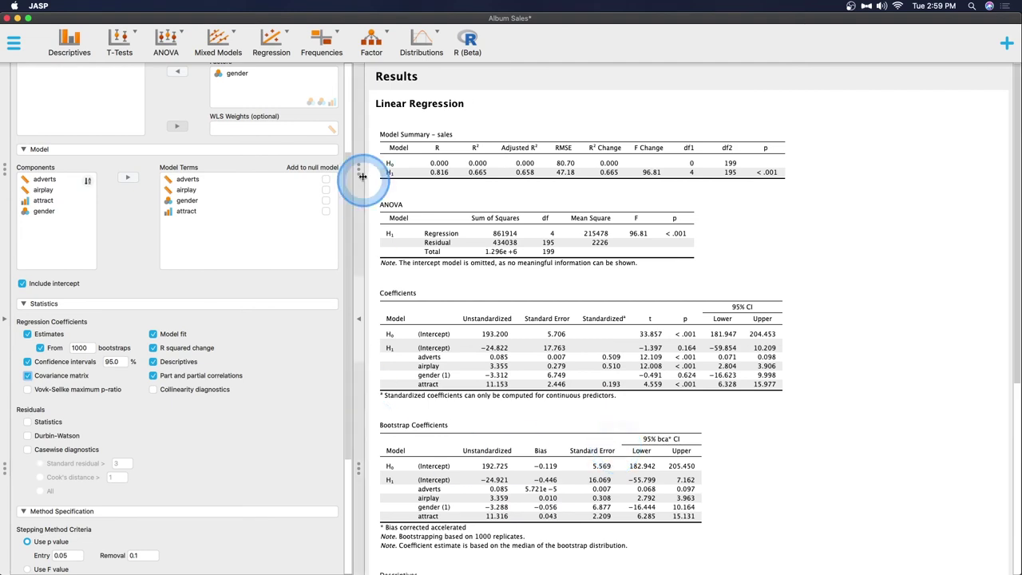
scroll(226, 176, up, 2)
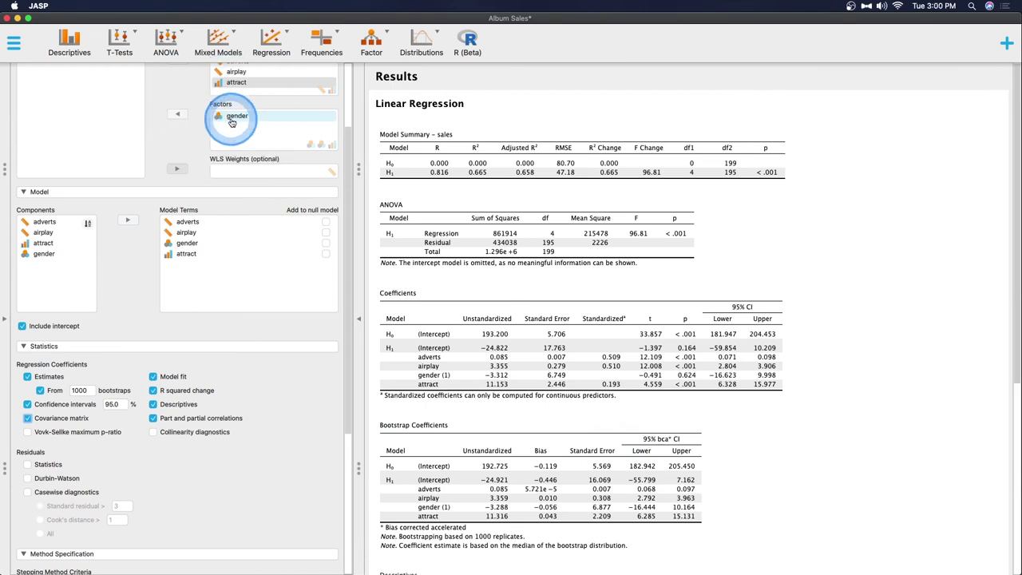
scroll(264, 152, up, 5)
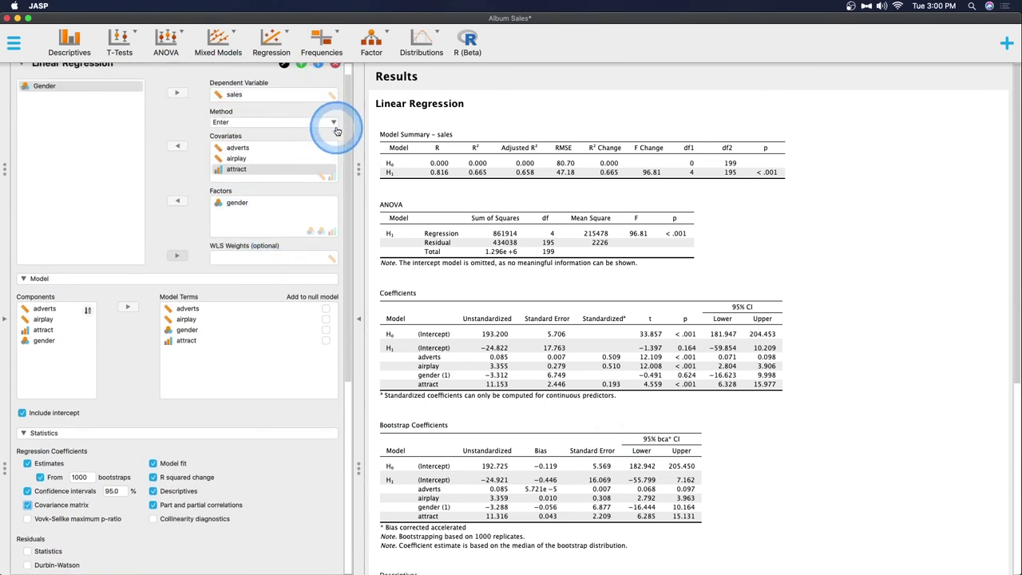
click(334, 124)
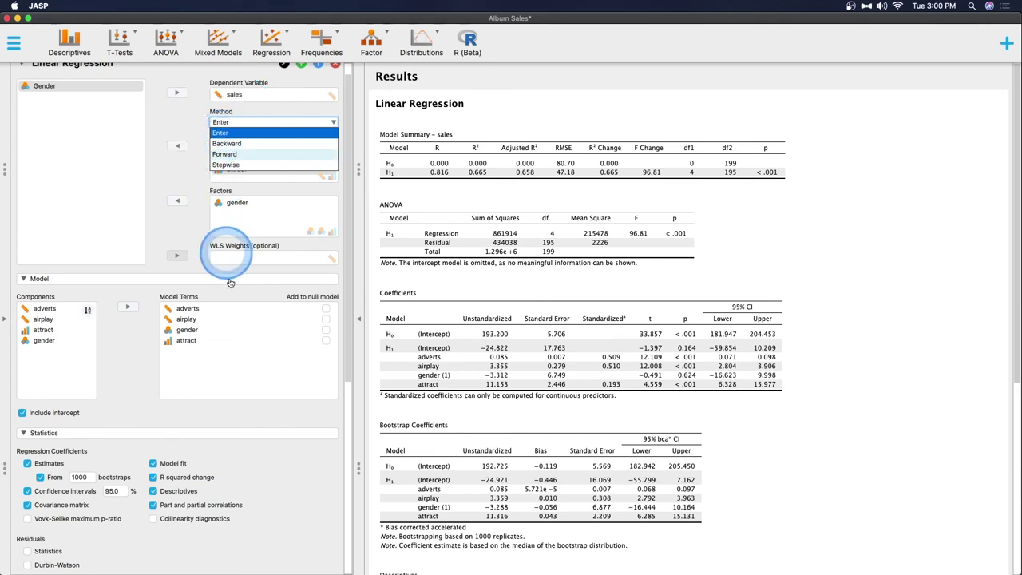
scroll(228, 285, down, 5)
scroll(184, 513, down, 3)
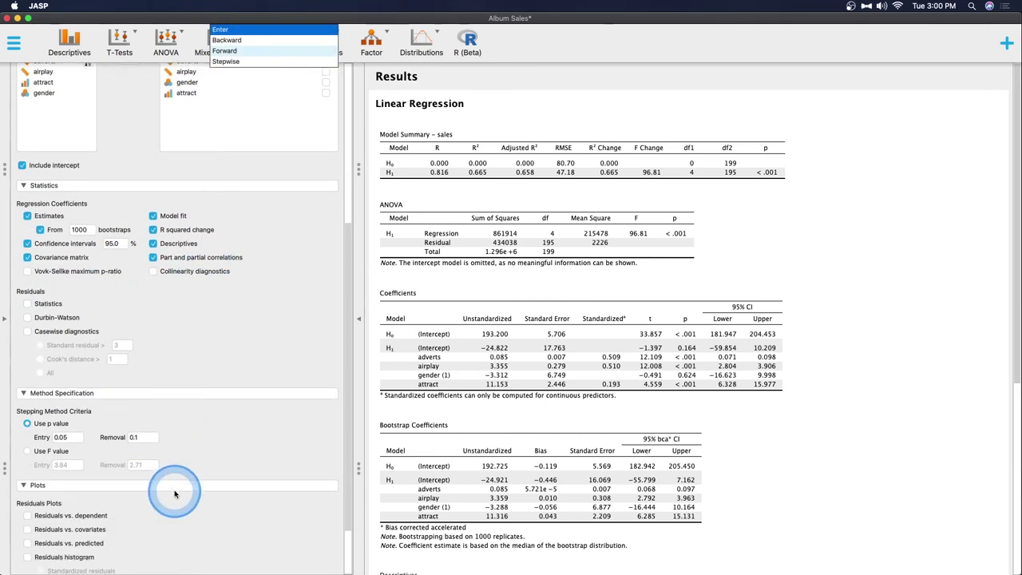
click(61, 399)
- Collapse the Method Specification options and return to the top of the analysis
click(62, 394)
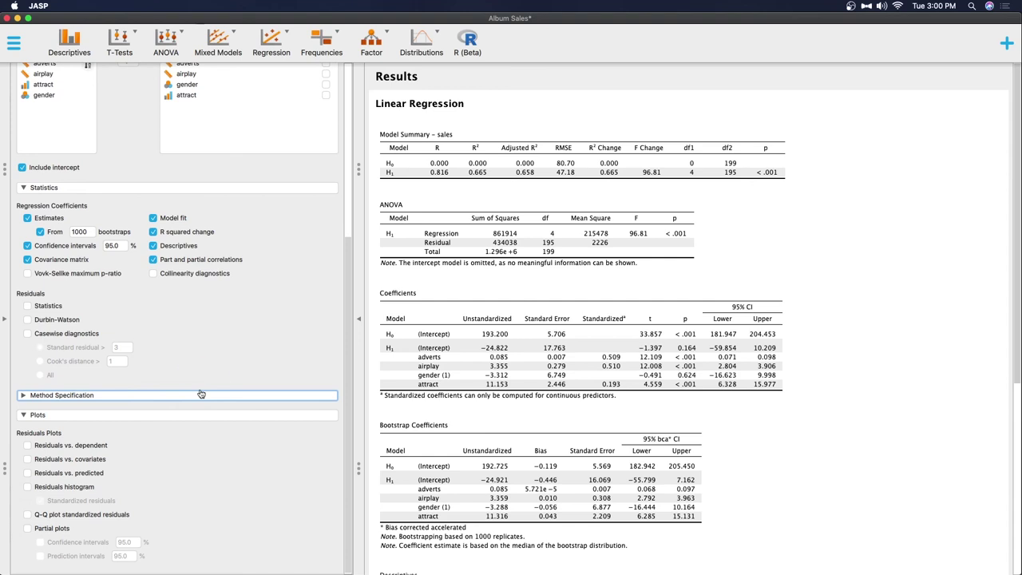
scroll(201, 393, up, 10)
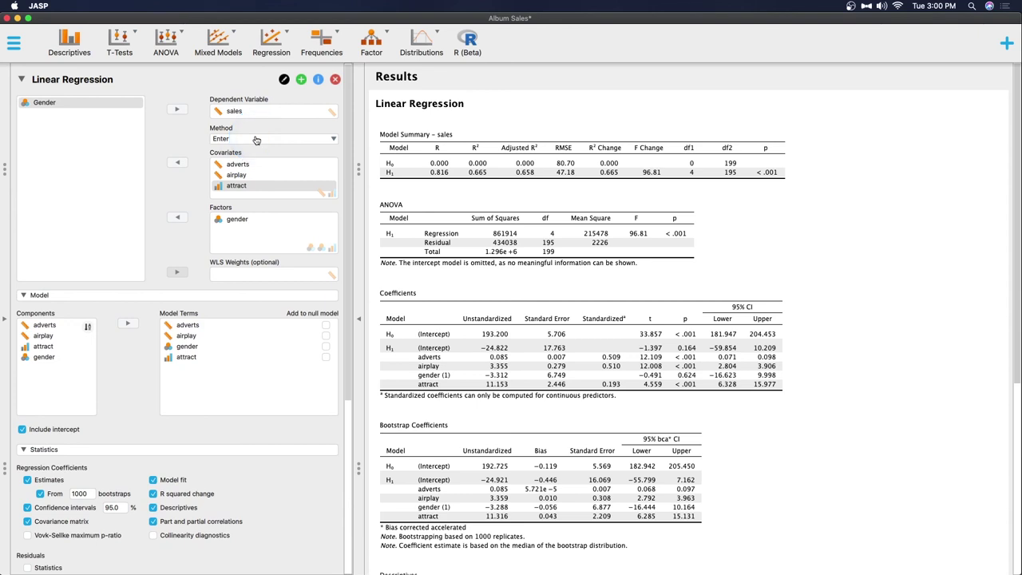
click(256, 140)
click(455, 134)
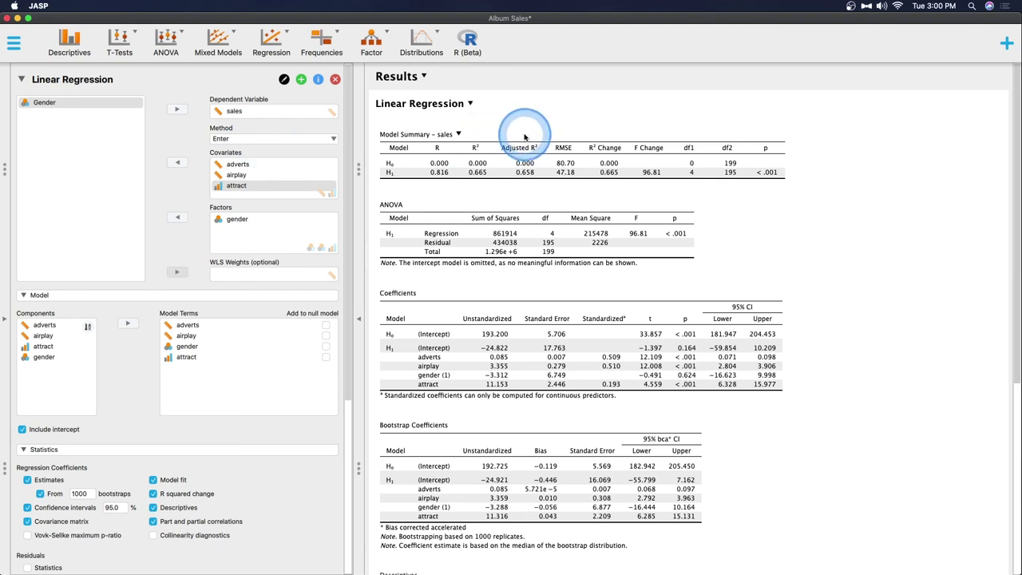